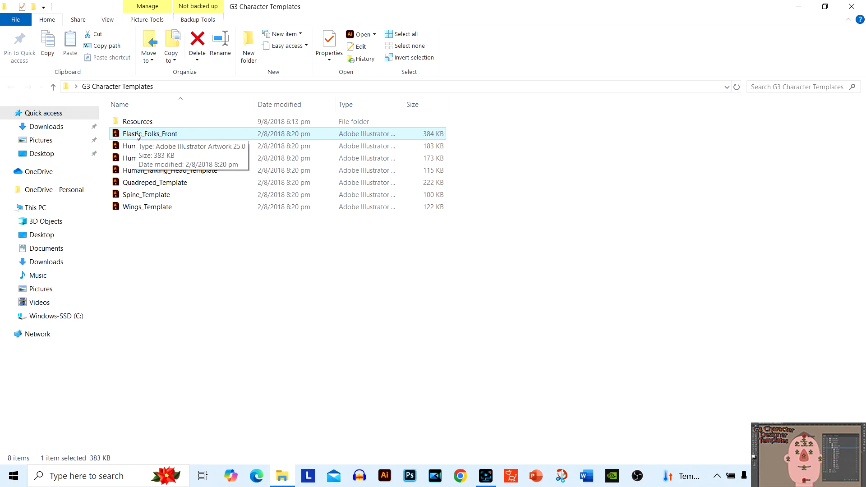
Open the Elastic_Folks_Front template in Illustrator and bring the character's head with its face bone markers into close view
double_click(137, 134)
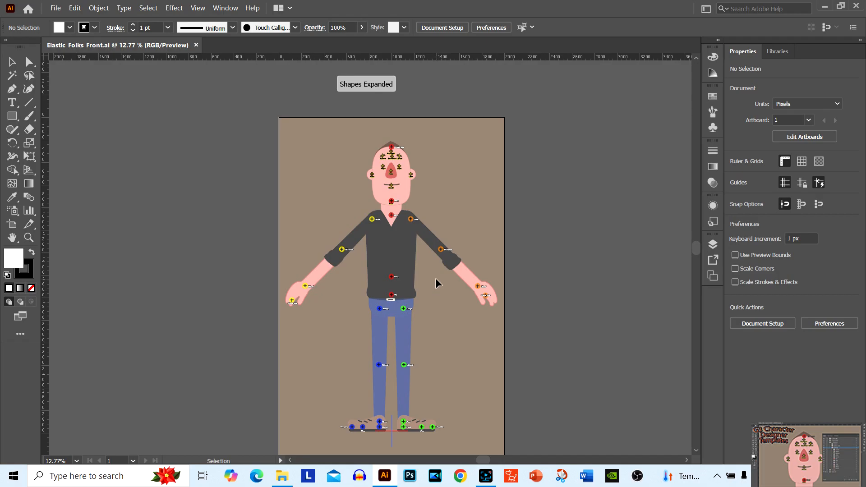
key("a")
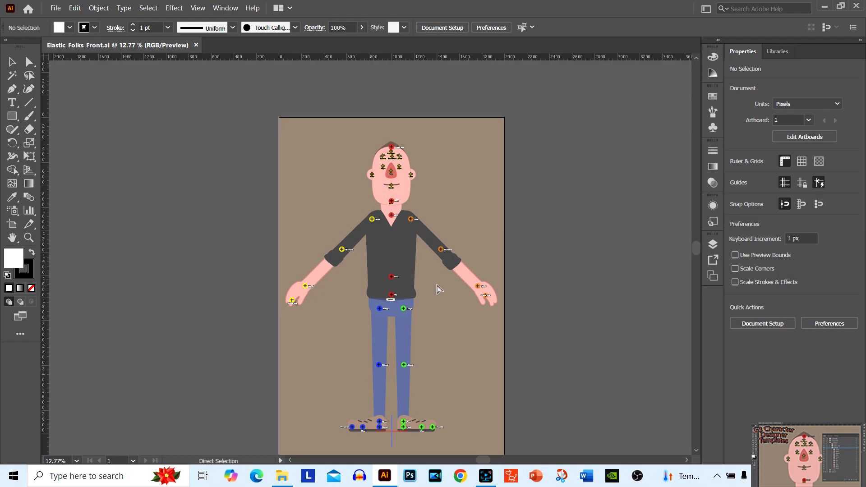
key("ctrl+1")
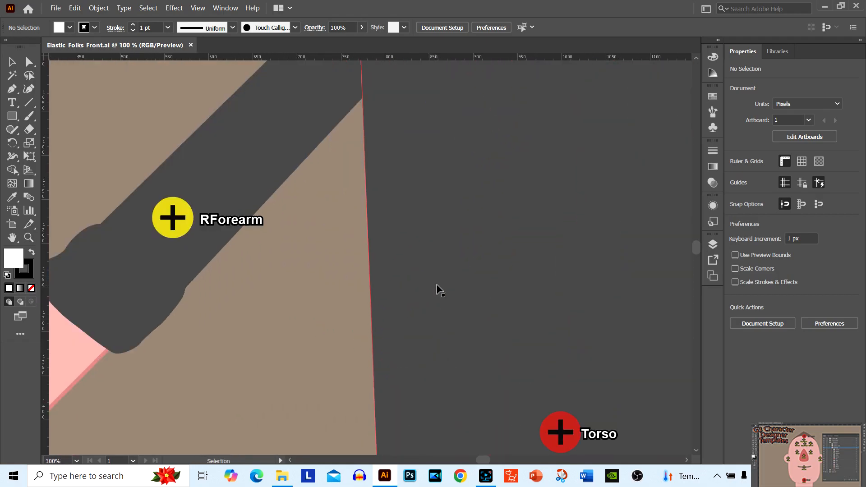
key("h")
left_click_drag(320, 242, 267, 426)
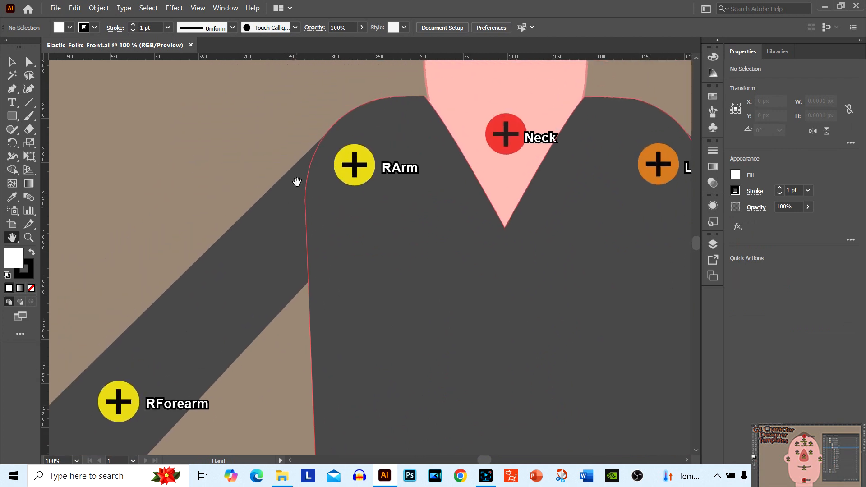
left_click_drag(297, 181, 149, 438)
left_click_drag(169, 250, 183, 421)
left_click_drag(180, 332, 180, 360)
key("ctrl+minus")
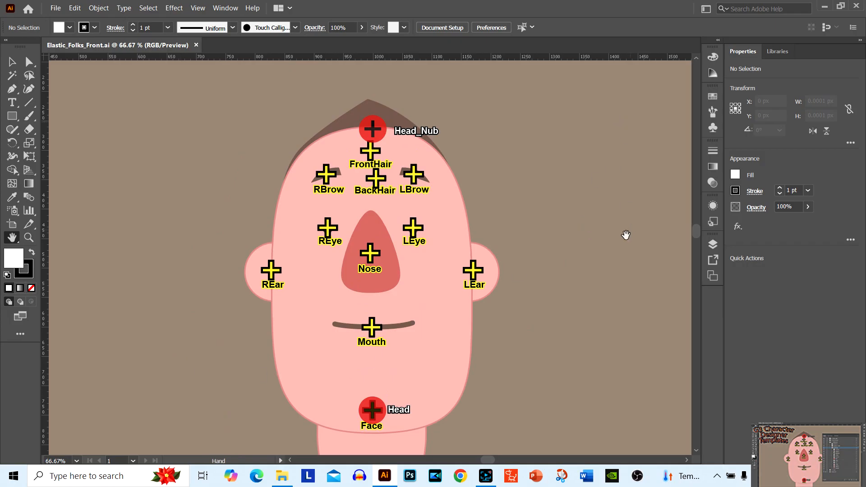
Show the layer list as a floating window, enlarged so that the full layer names are readable
left_click(714, 244)
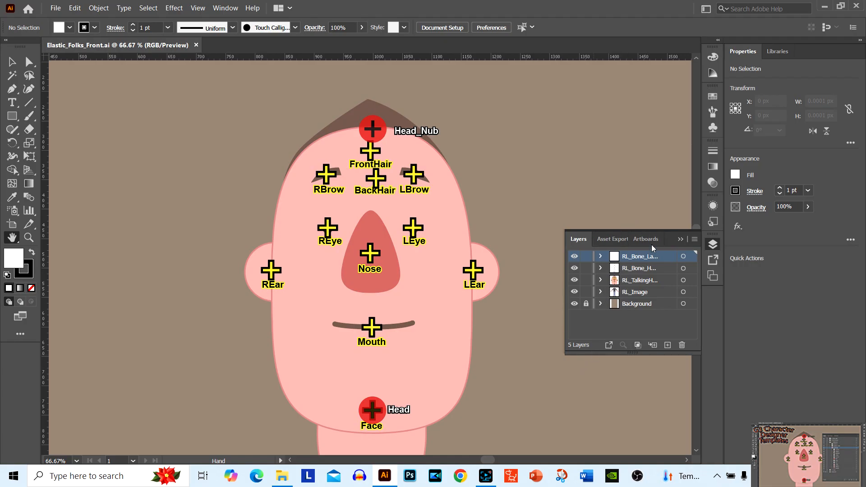
left_click_drag(670, 235, 633, 105)
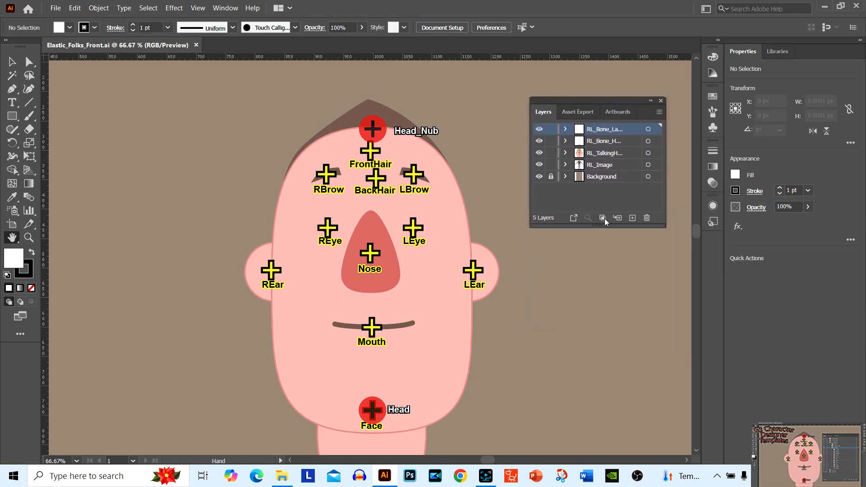
left_click(11, 62)
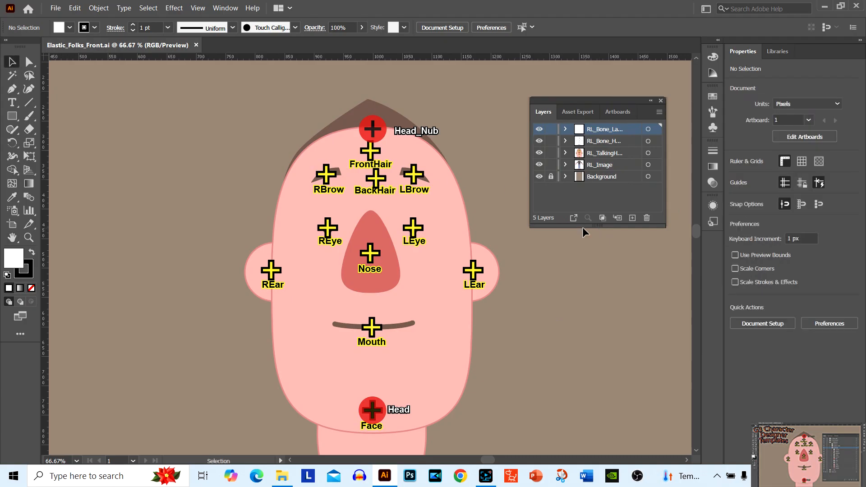
left_click_drag(584, 227, 579, 347)
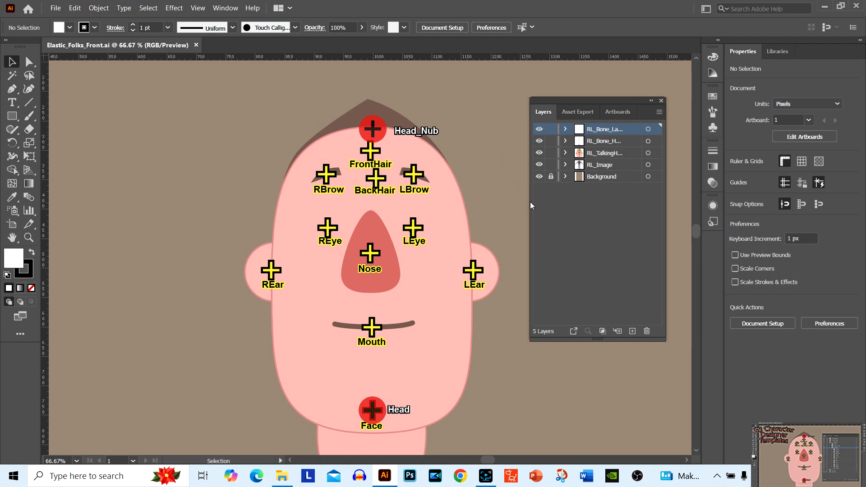
left_click_drag(529, 203, 465, 196)
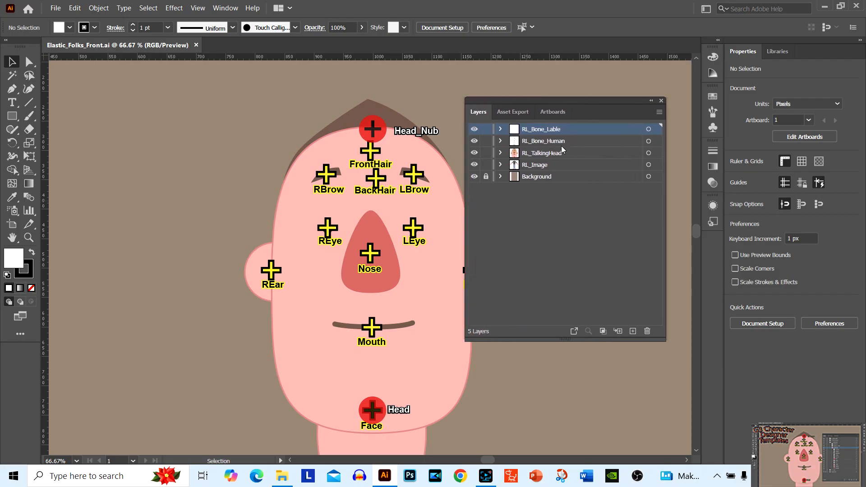
left_click_drag(587, 103, 719, 54)
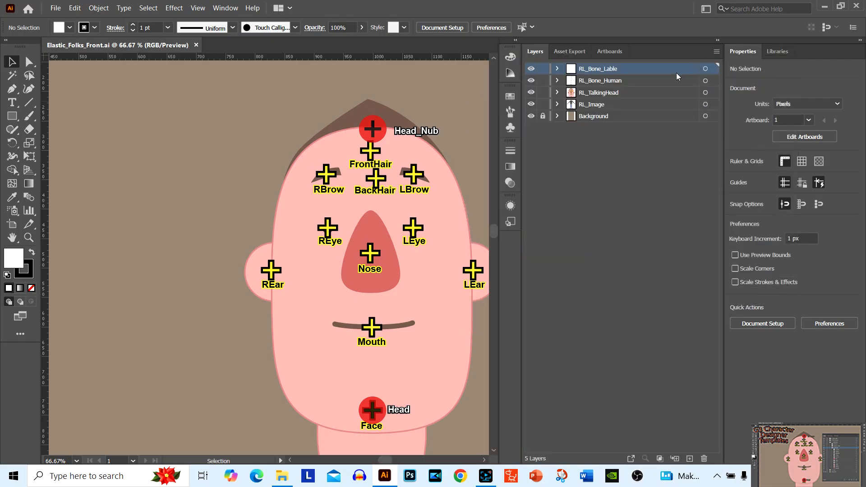
left_click_drag(640, 53, 661, 94)
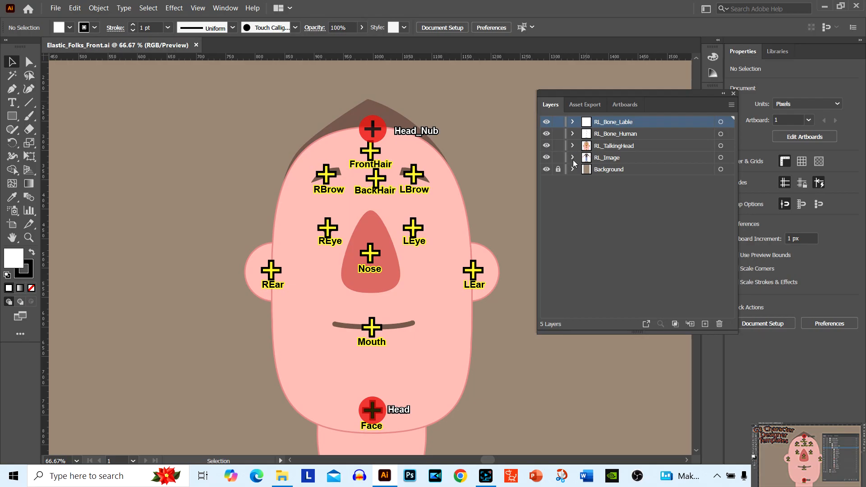
Expand the RL_TalkingHead, HeadImage and Mouth layers and examine their facial-feature and mouth-shape sublayers
left_click(572, 145)
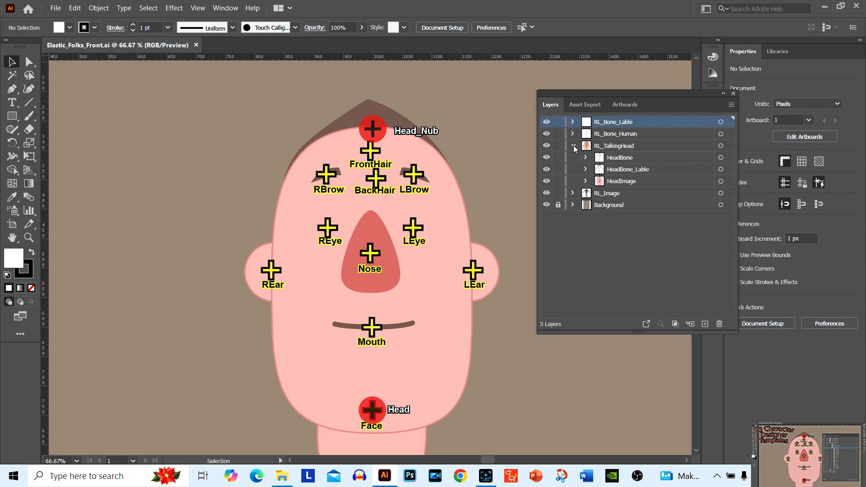
left_click(585, 181)
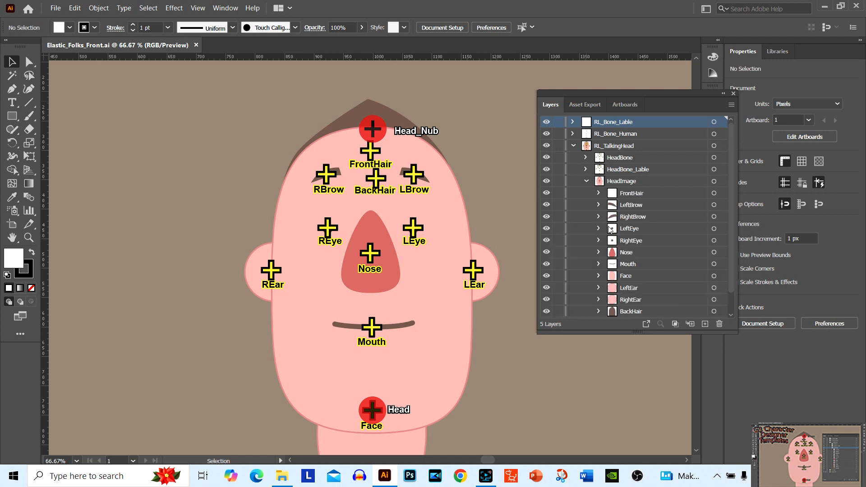
scroll(616, 218, "down", 1)
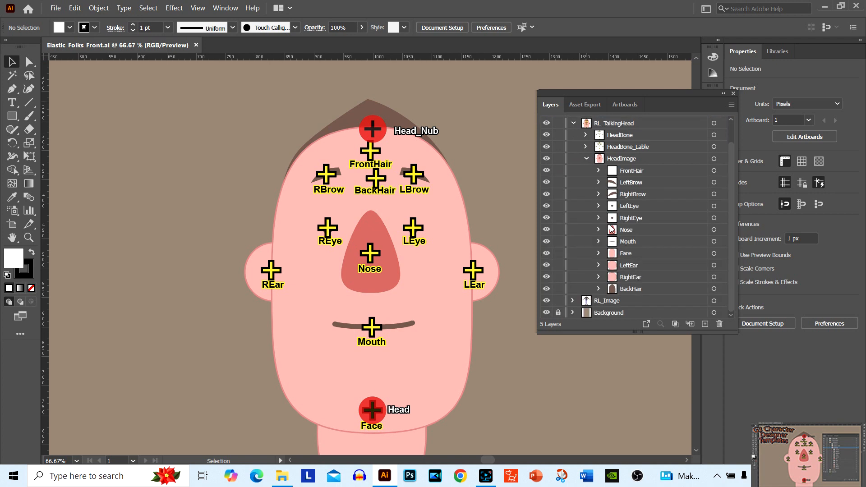
left_click(614, 232)
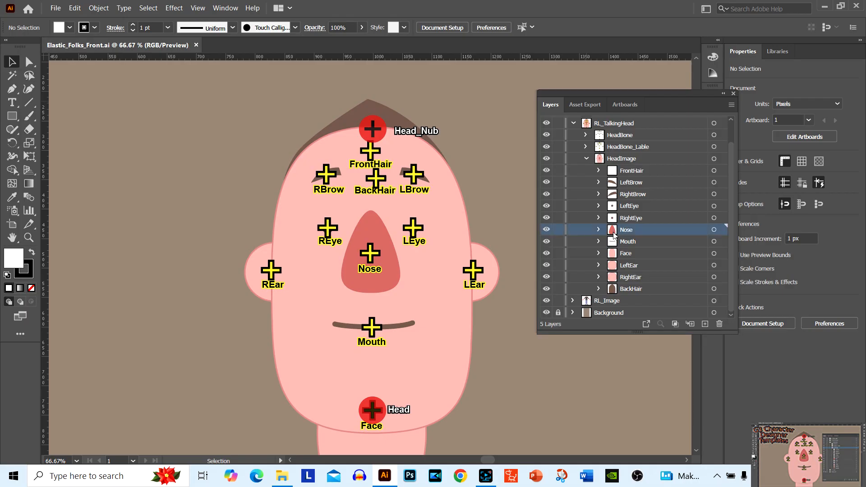
left_click(614, 243)
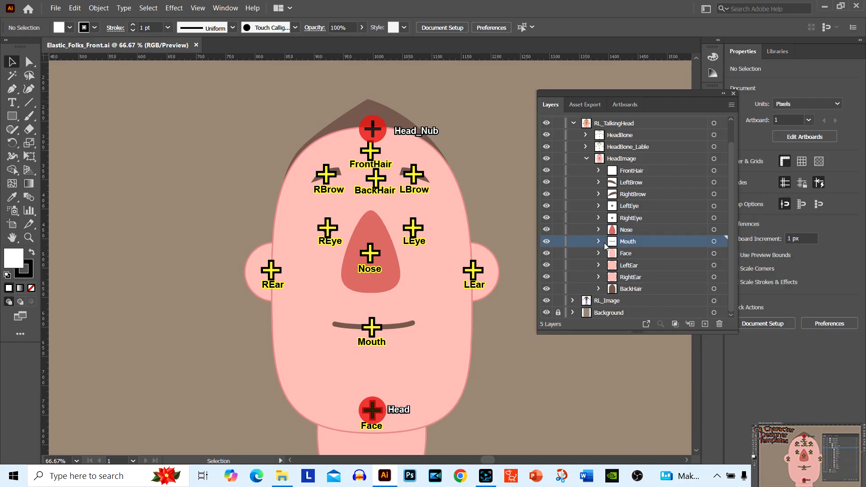
left_click(599, 244)
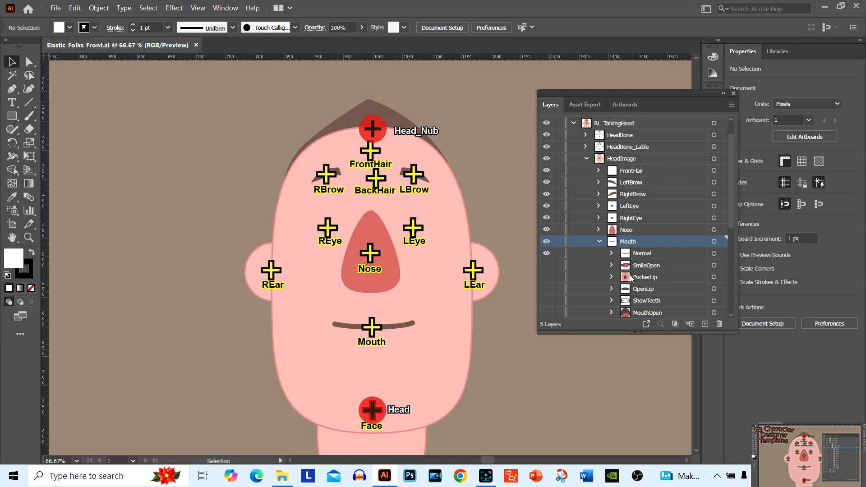
scroll(626, 269, "down", 3)
scroll(626, 266, "down", 3)
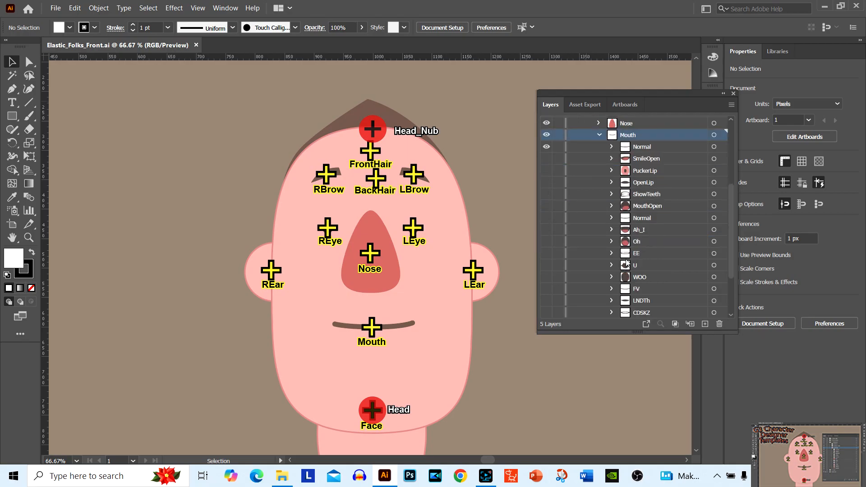
scroll(627, 263, "up", 3)
scroll(627, 261, "up", 2)
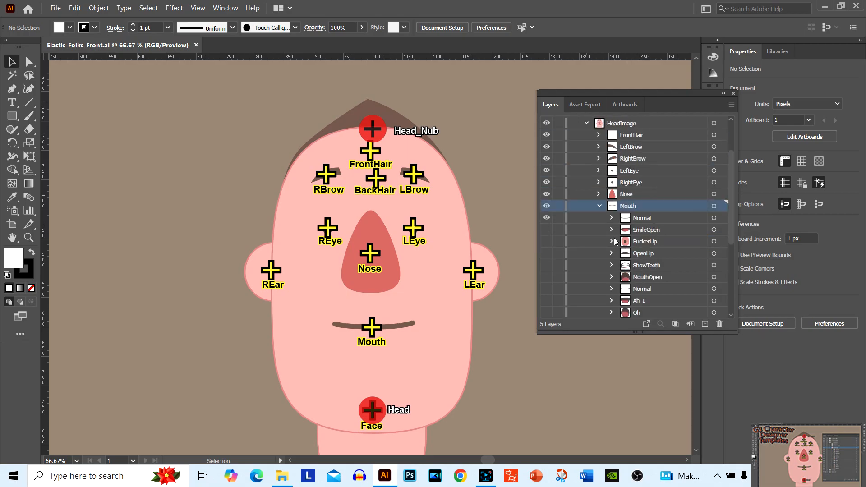
On the Nose layer, draw a half-nose shape about 51 by 97 px beside the head with the Pen tool, using the existing nose's fill
left_click(612, 196)
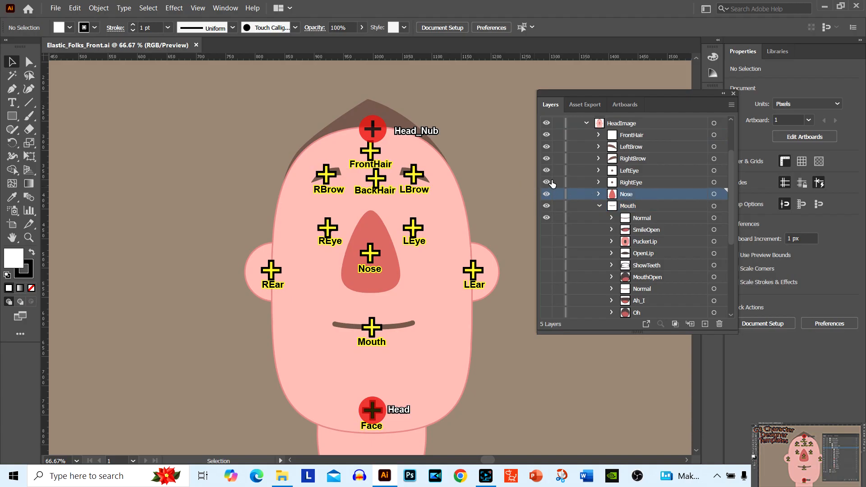
left_click(11, 92)
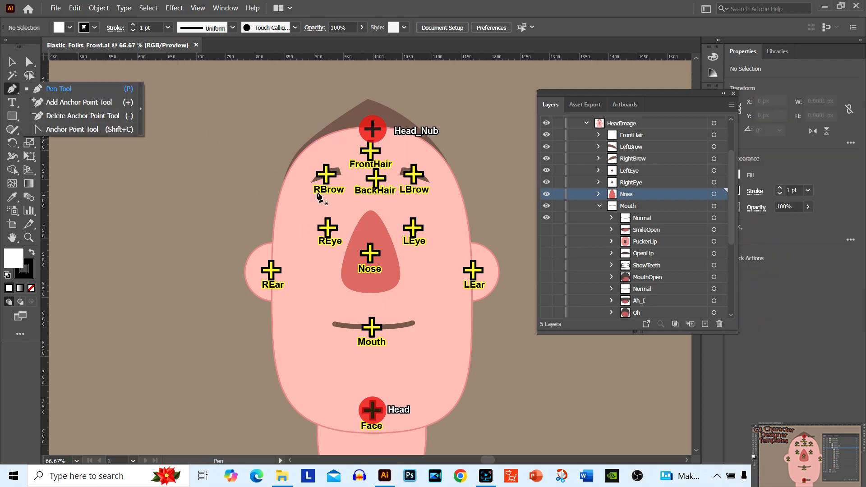
key("v")
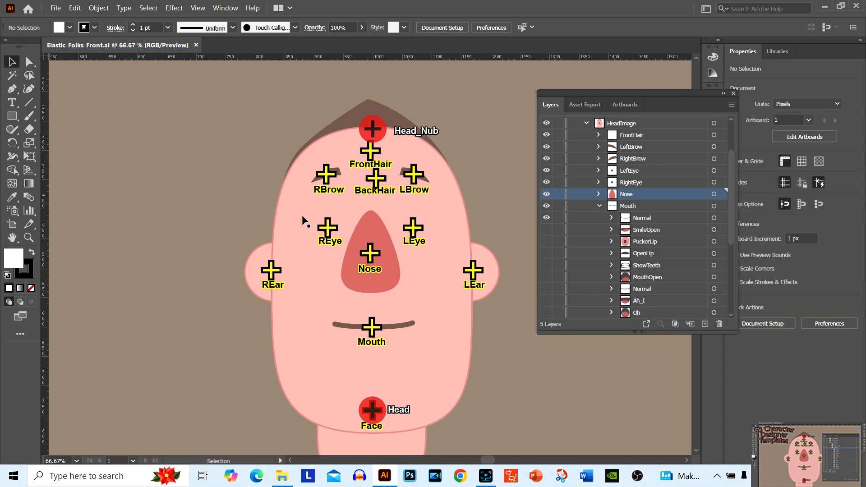
left_click(386, 272)
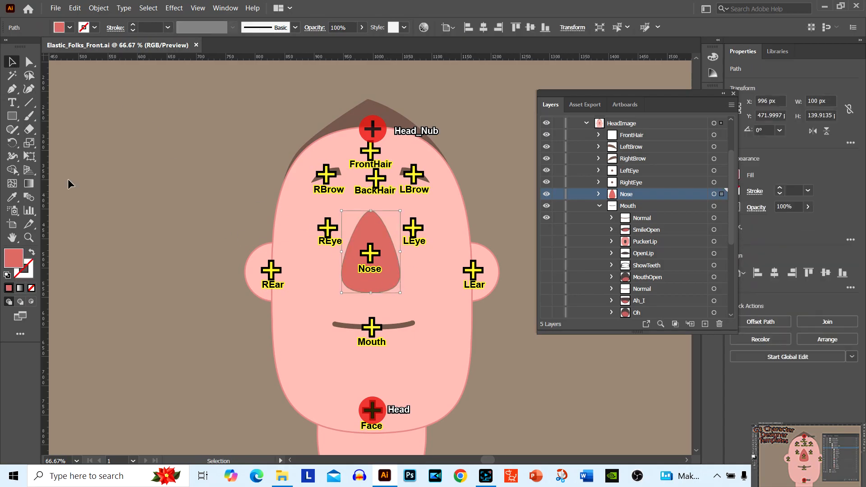
left_click(11, 89)
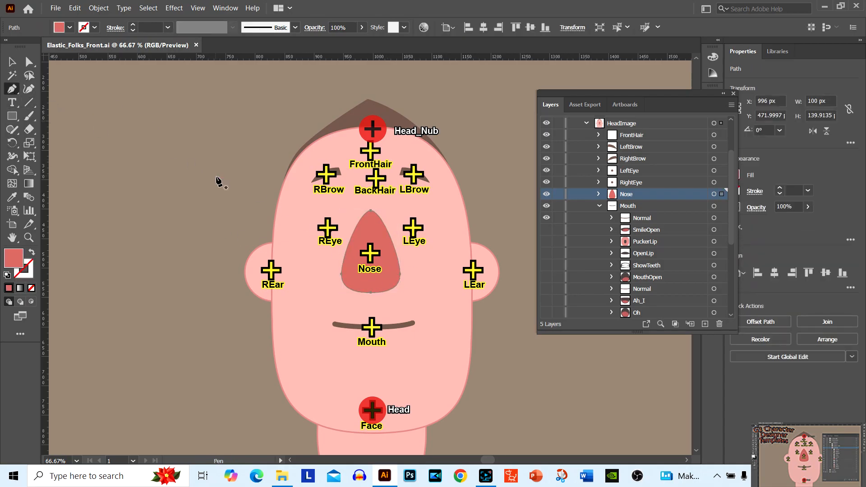
left_click(193, 175)
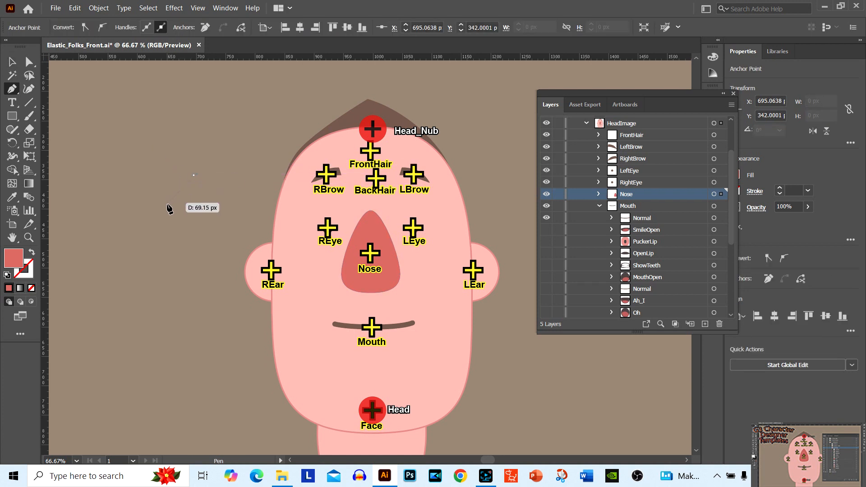
left_click_drag(167, 204, 164, 231)
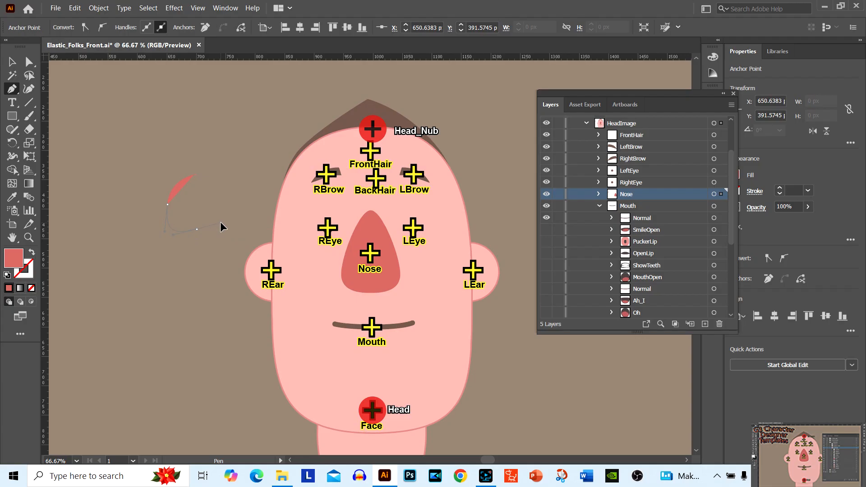
left_click(196, 229)
left_click(11, 63)
left_click(116, 150)
left_click(180, 188)
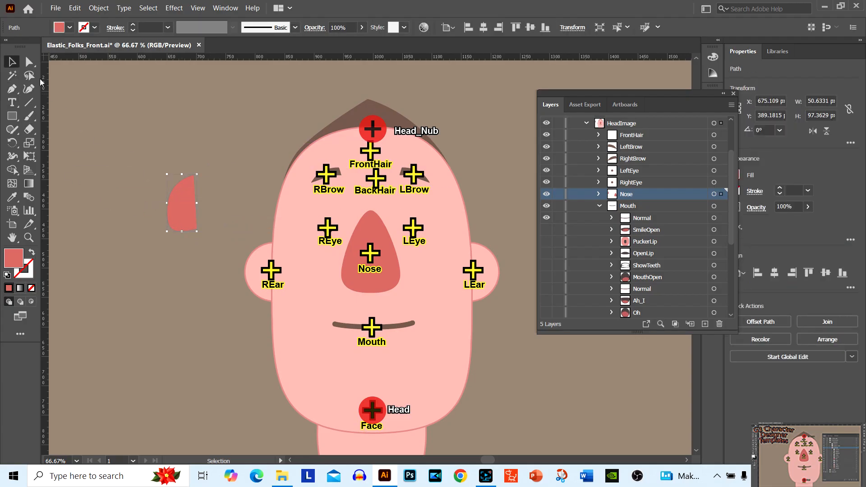
left_click(30, 62)
left_click_drag(188, 179, 198, 180)
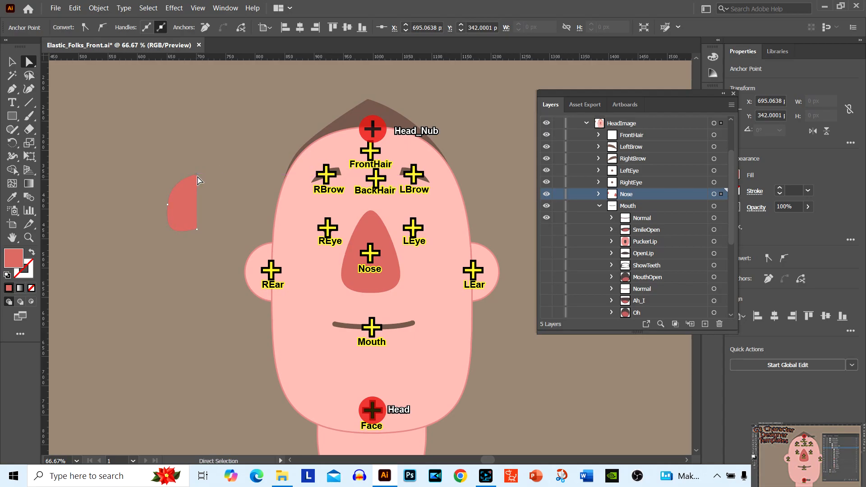
key("v")
left_click(159, 157)
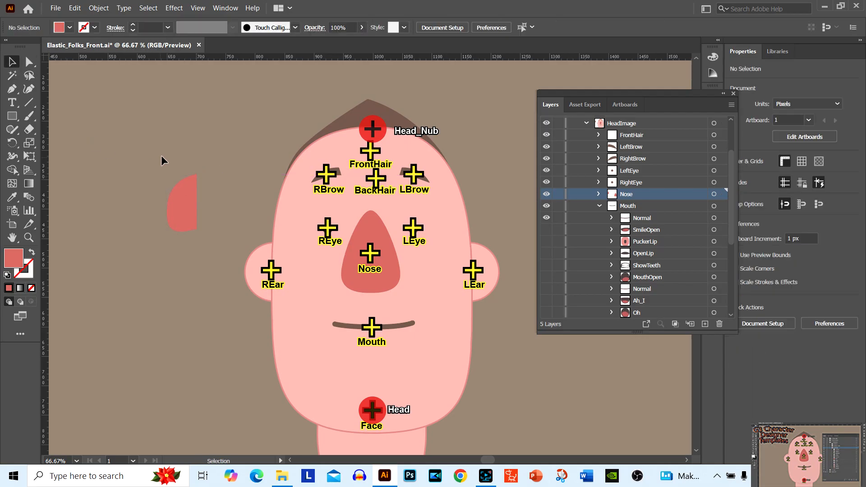
key("ctrl+z")
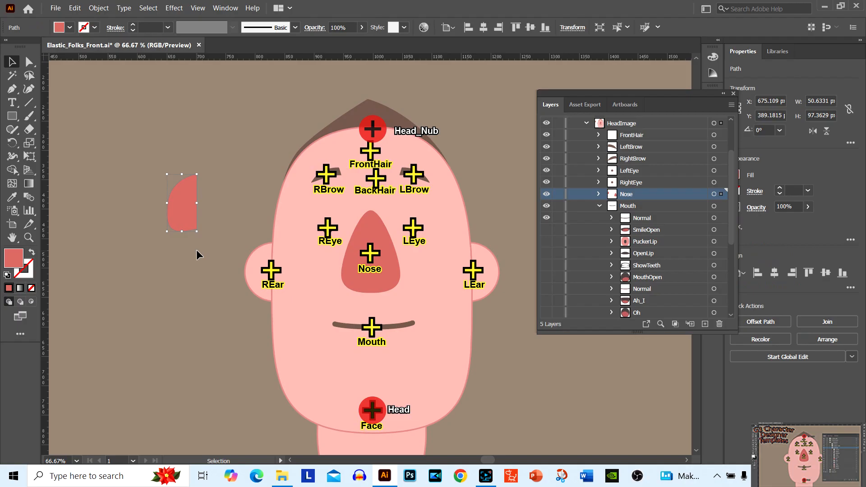
Reflect a copy of the half-nose across its straight vertical edge and scale both halves down to about 91 by 87 px overall
key("o")
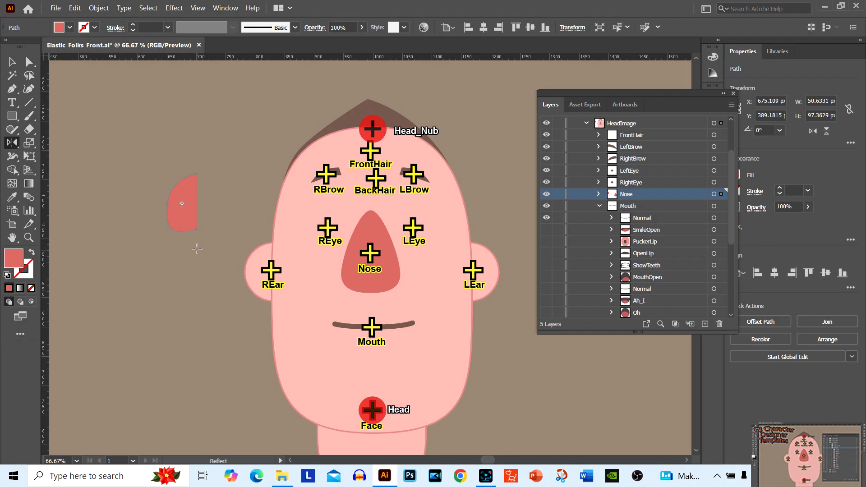
left_click(196, 175, "alt")
left_click(379, 310)
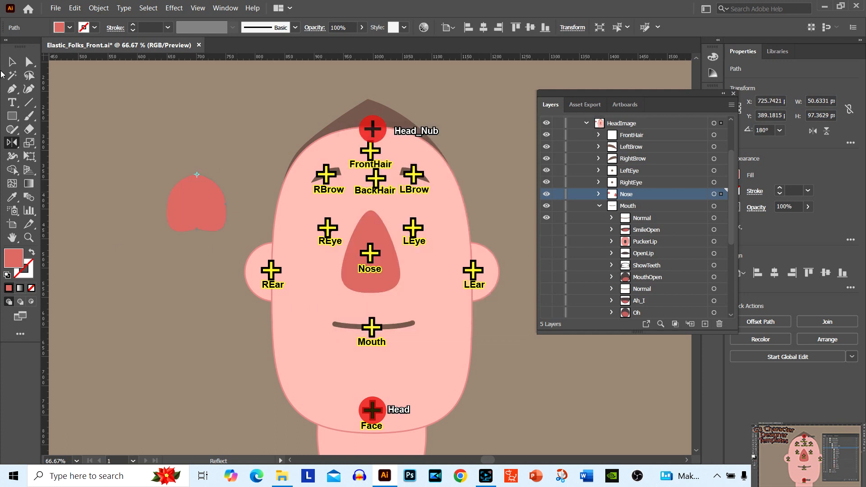
left_click(12, 62)
left_click(148, 156)
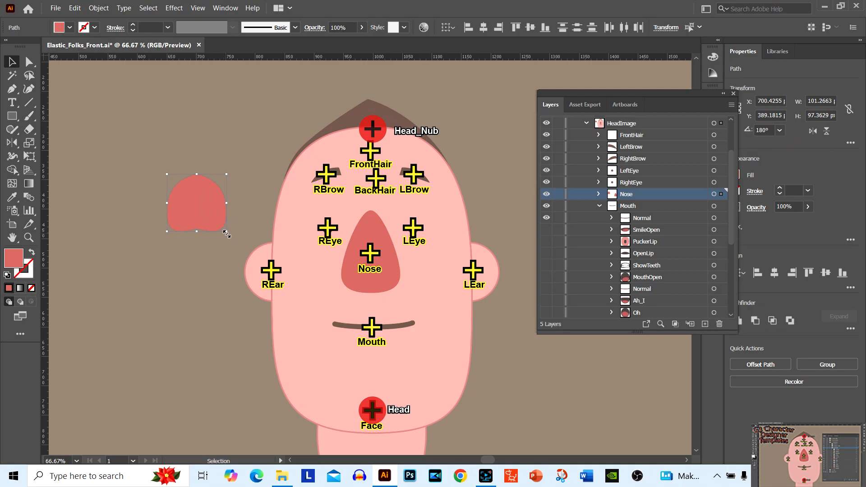
left_click_drag(225, 233, 220, 226)
left_click(116, 162)
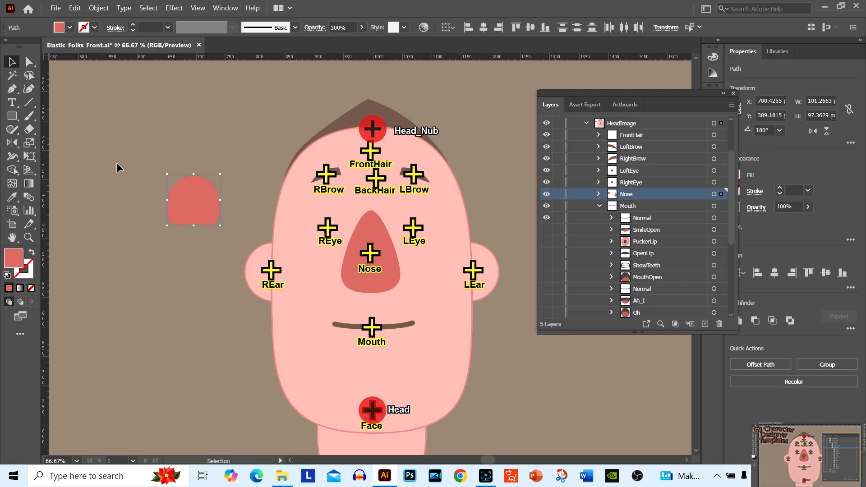
Join the two selected nose halves beside the head into a single path
left_click_drag(116, 162, 230, 241)
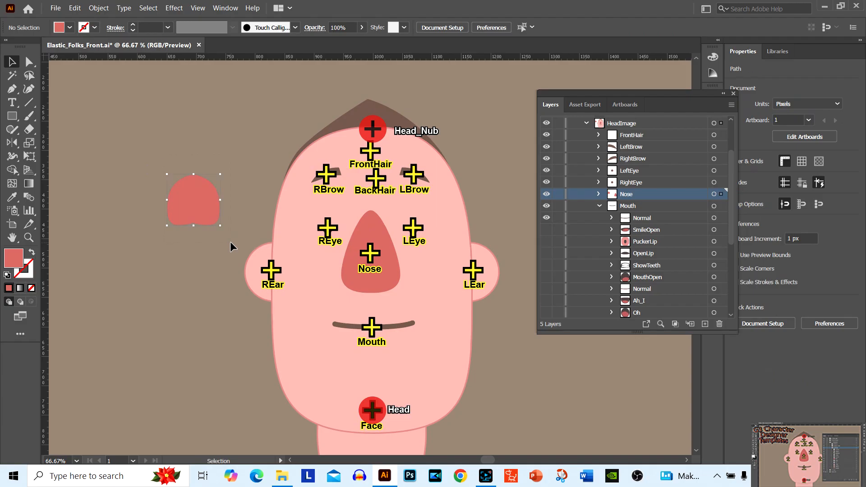
key("a")
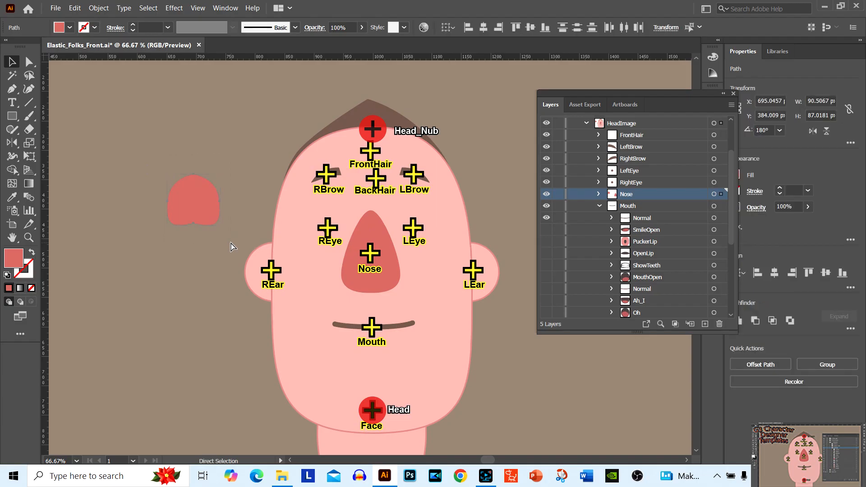
key("ctrl+j")
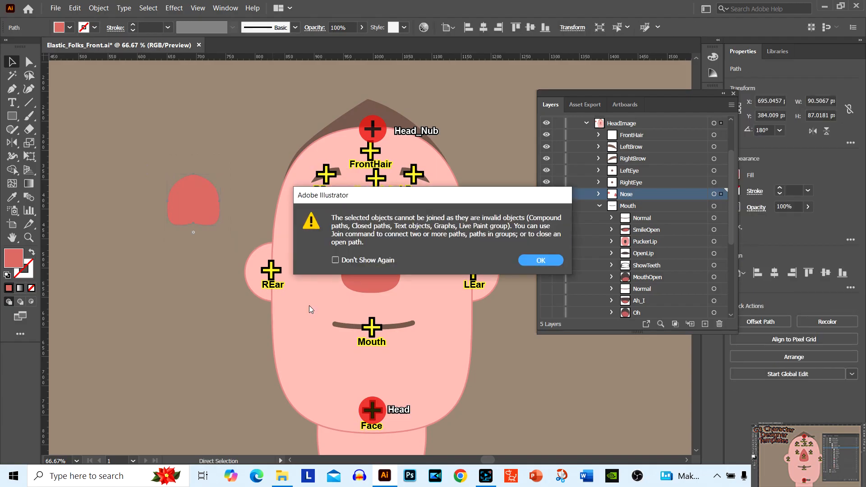
left_click(536, 263)
key("v")
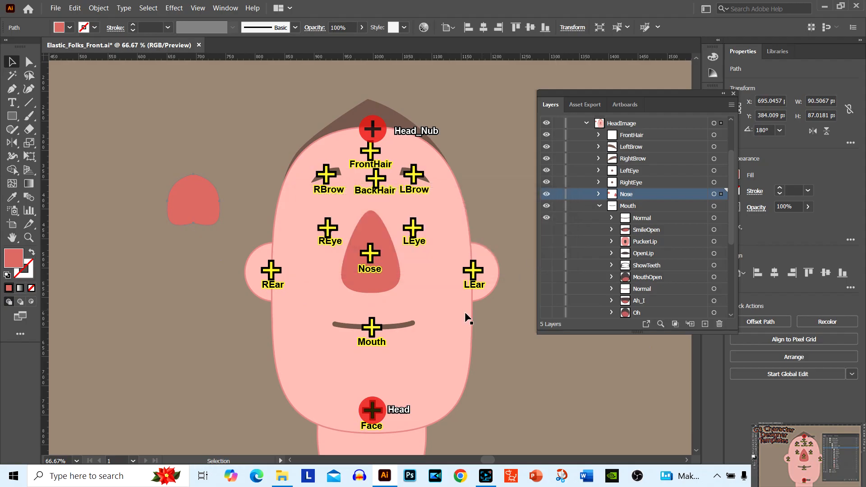
Delete the old nose and place the new one centred on the Nose marker, scaled down to about 82 by 79 px
left_click(395, 280)
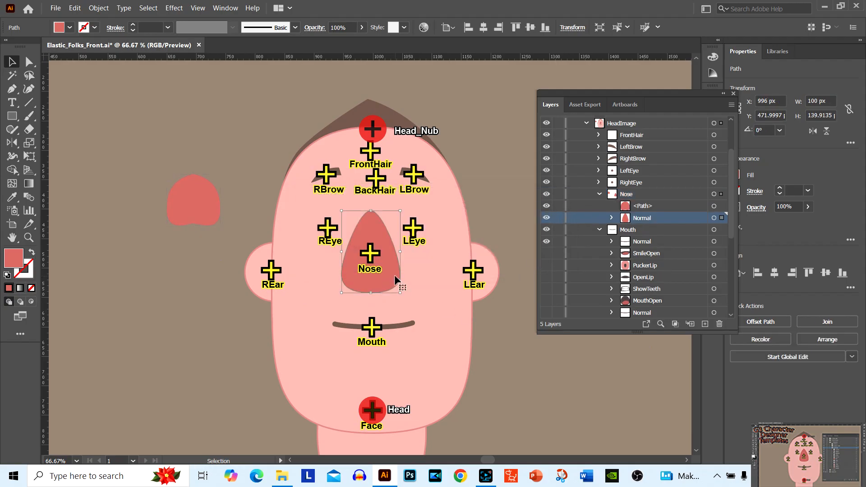
key("Delete")
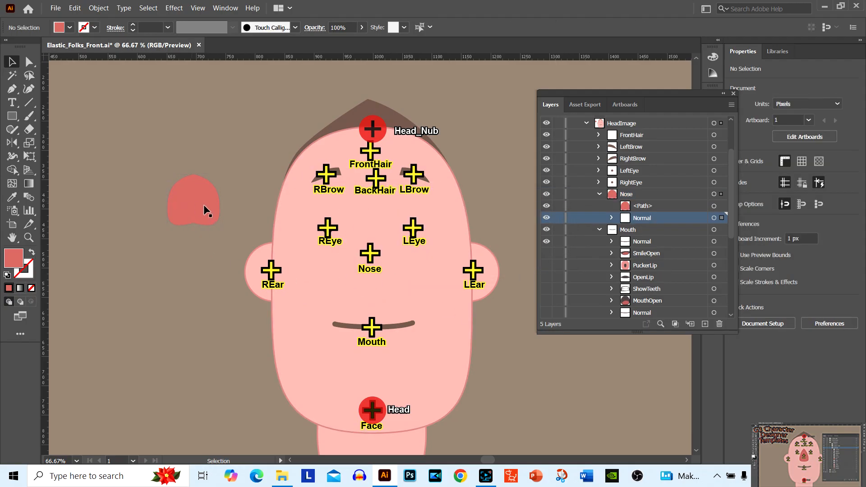
left_click_drag(188, 202, 393, 287)
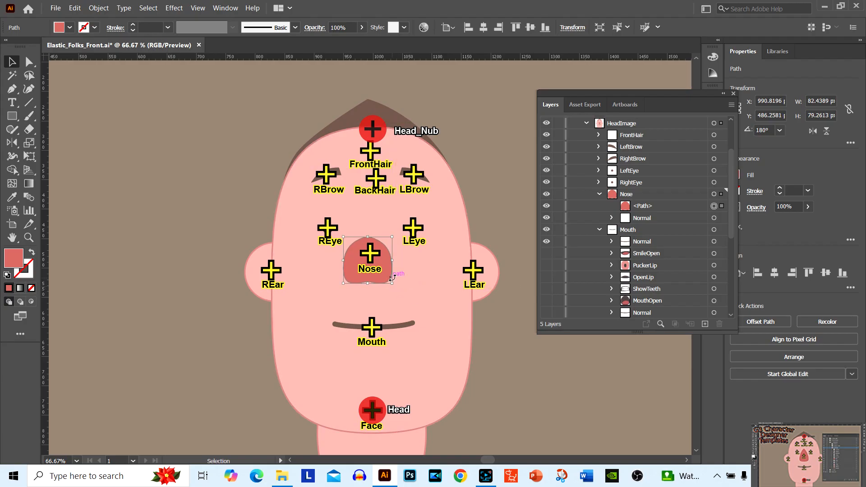
left_click_drag(349, 257, 351, 252)
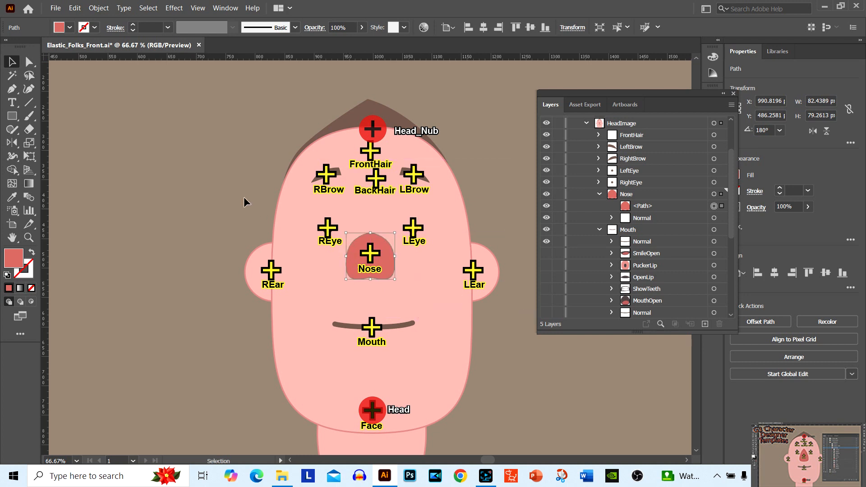
left_click(206, 178)
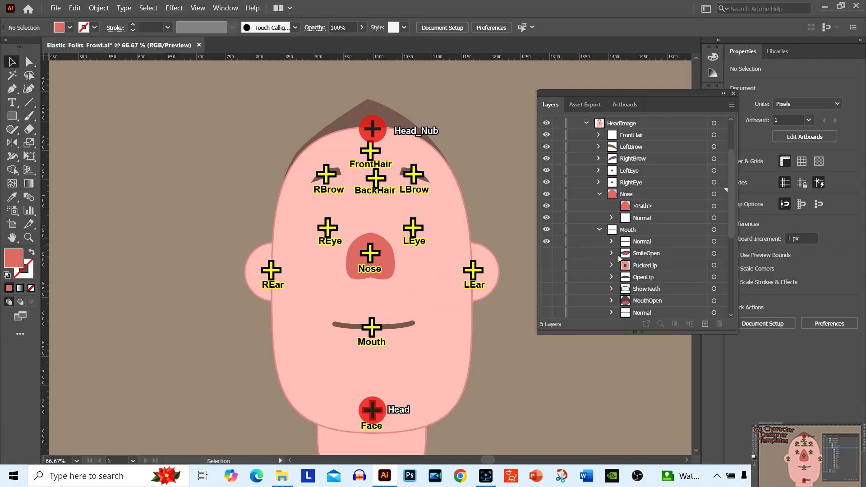
Examine the remaining HeadImage sublayers, including the contents of BackHair, and collapse the Mouth and HeadImage layers
scroll(620, 256, "down", 2)
scroll(619, 256, "down", 2)
scroll(620, 256, "down", 1)
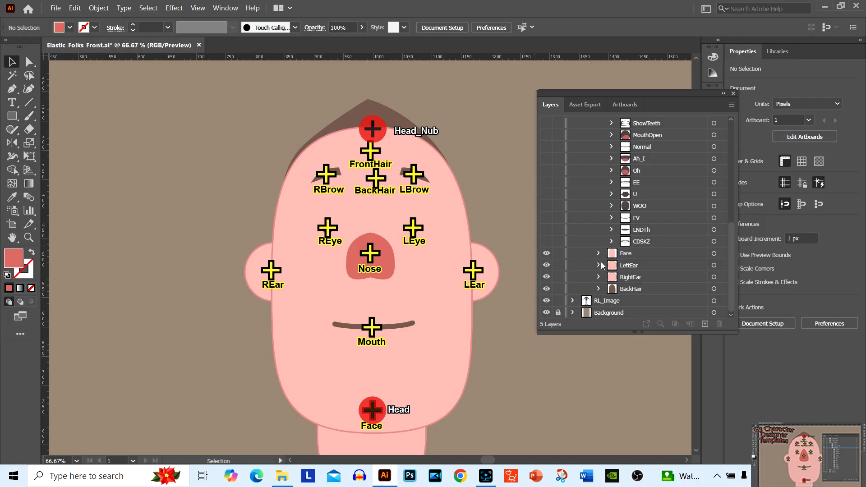
left_click(599, 289)
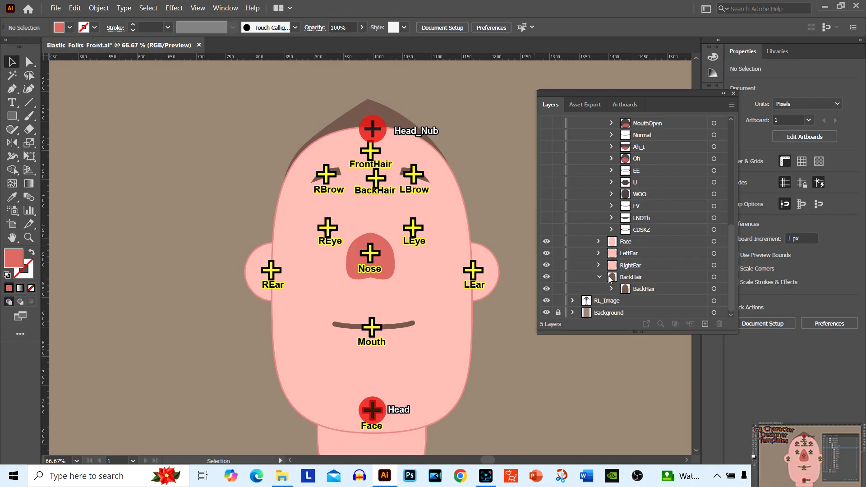
scroll(597, 189, "up", 3)
scroll(596, 190, "up", 6)
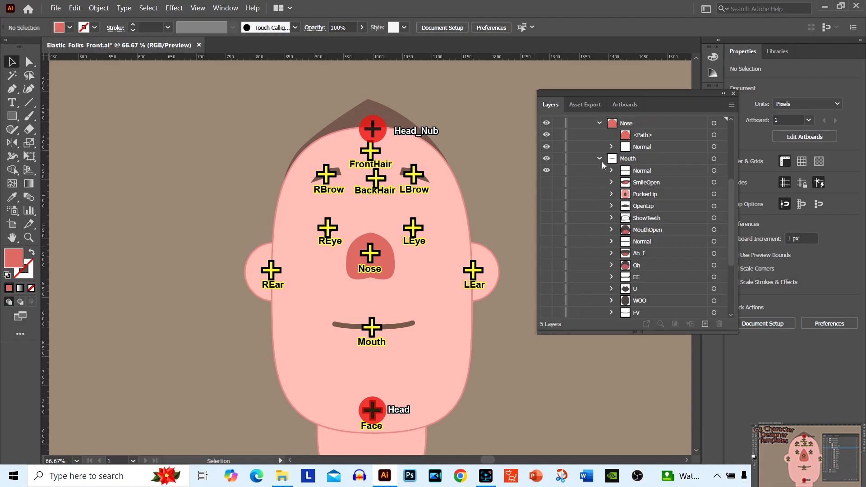
left_click(599, 159)
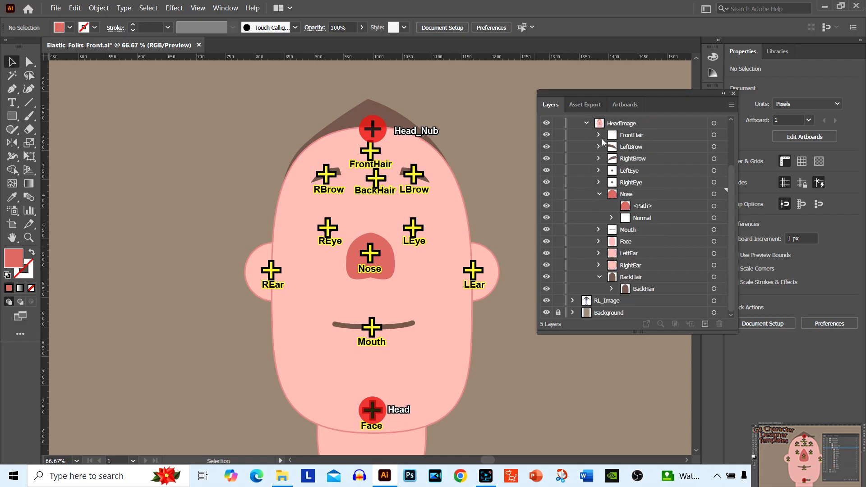
left_click(587, 124)
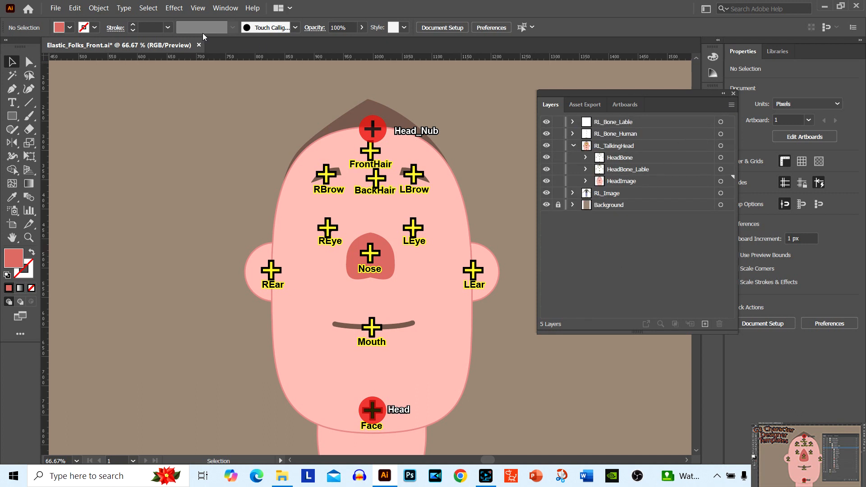
Reset the Essentials Classic workspace to its default arrangement
left_click(223, 10)
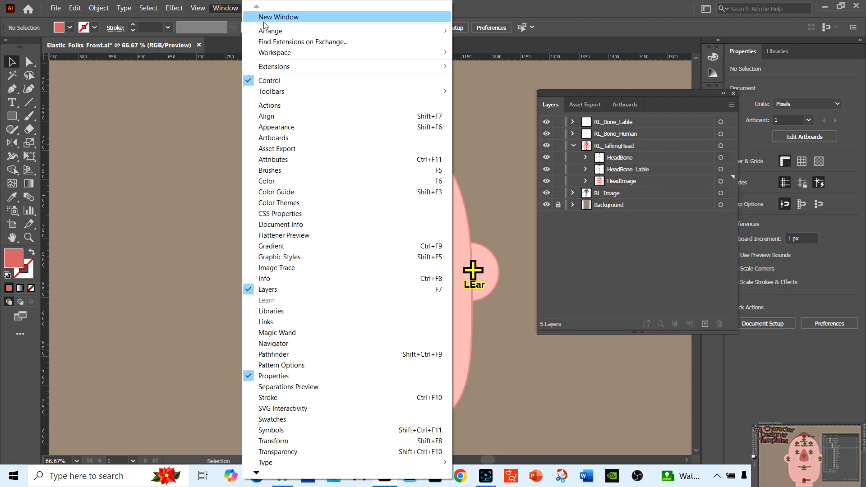
mouse_move(301, 57)
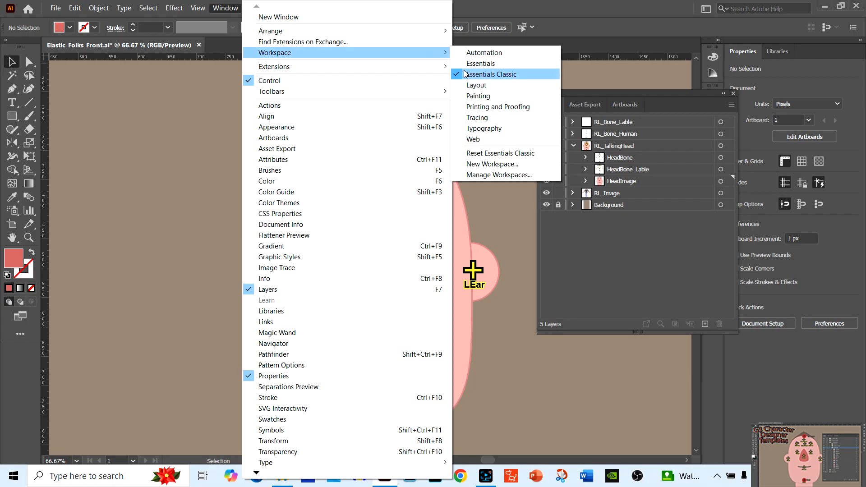
left_click(489, 156)
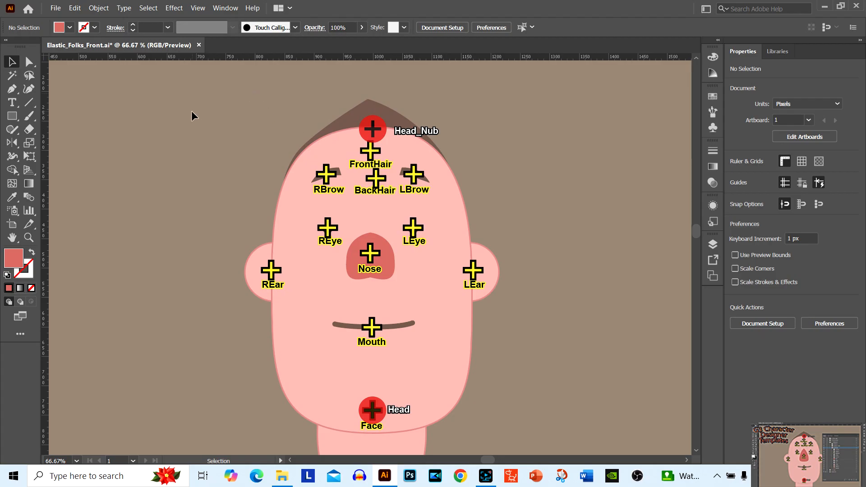
Set up an export of the character in Photoshop (*.PSD) format, using all artboards
left_click(56, 9)
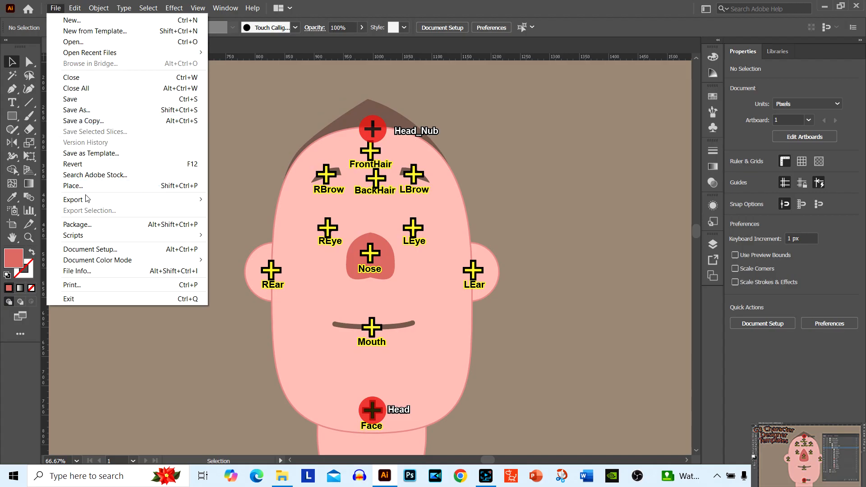
mouse_move(89, 205)
left_click(258, 211)
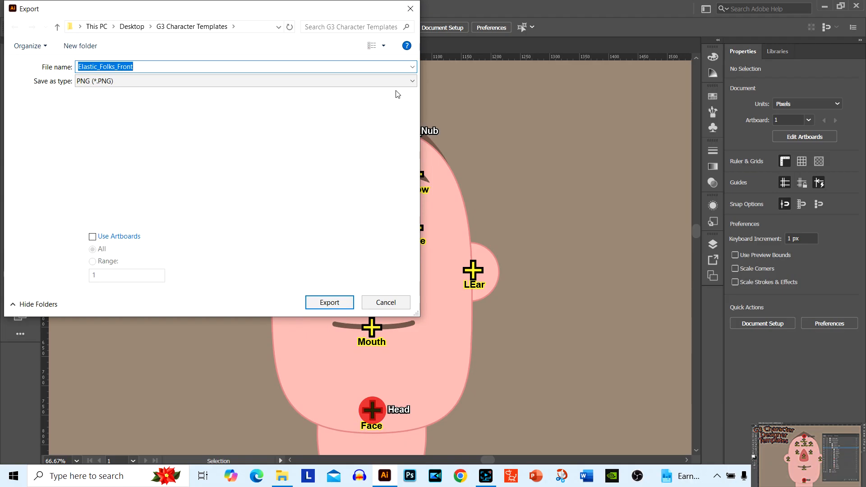
left_click(412, 84)
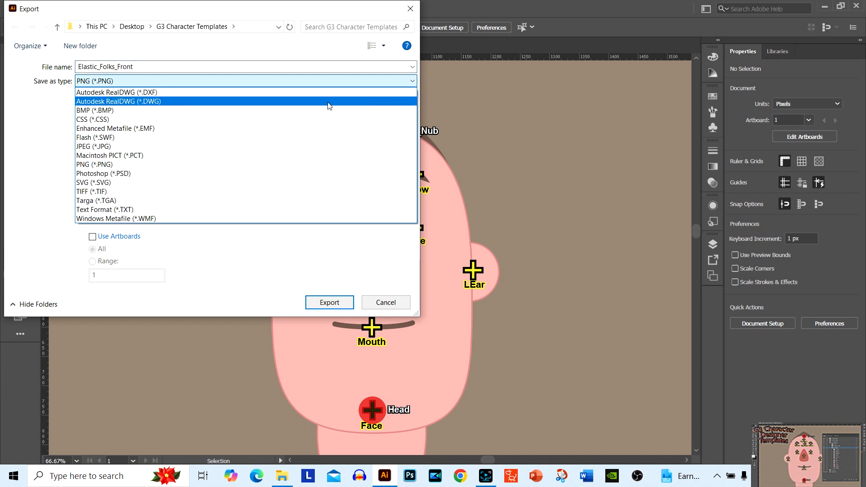
left_click(263, 173)
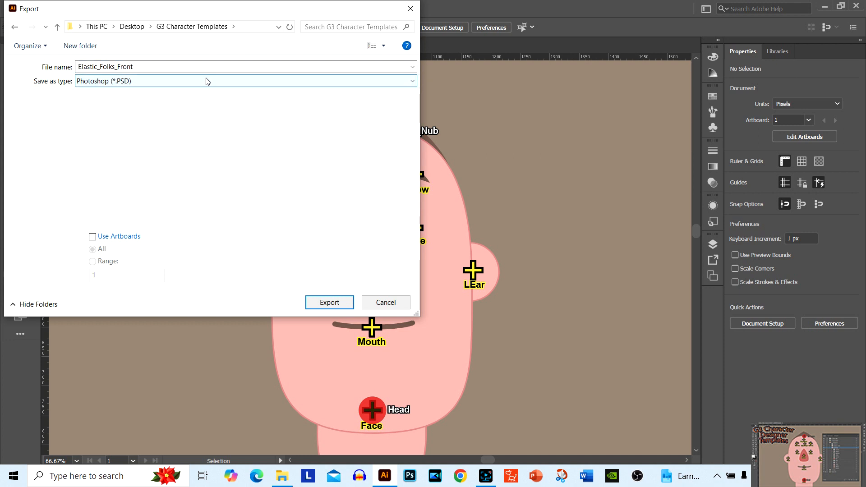
left_click(92, 236)
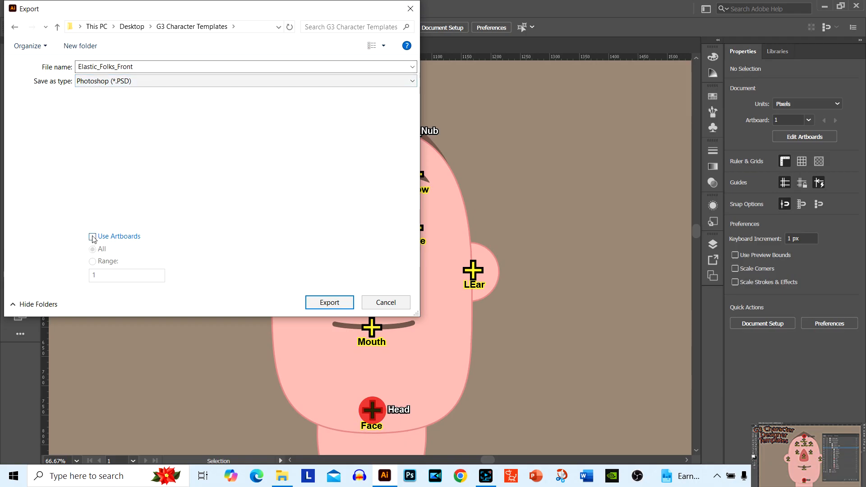
Name the export New Character and export it in RGB at Medium (150 ppi) with Write Layers enabled
double_click(178, 66)
key("BackSpace")
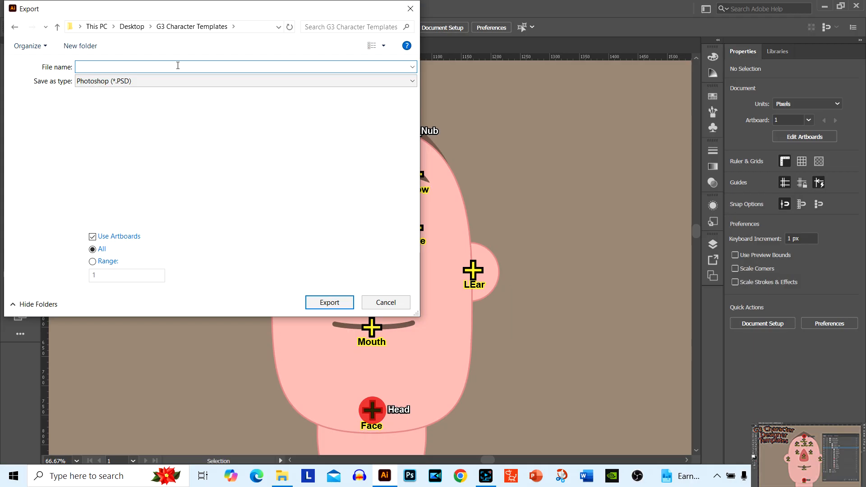
type("Ne")
left_click(329, 303)
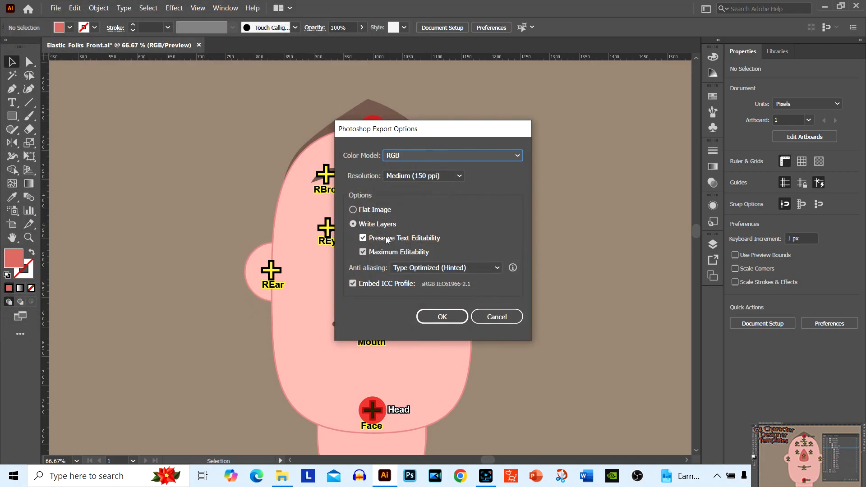
left_click(354, 224)
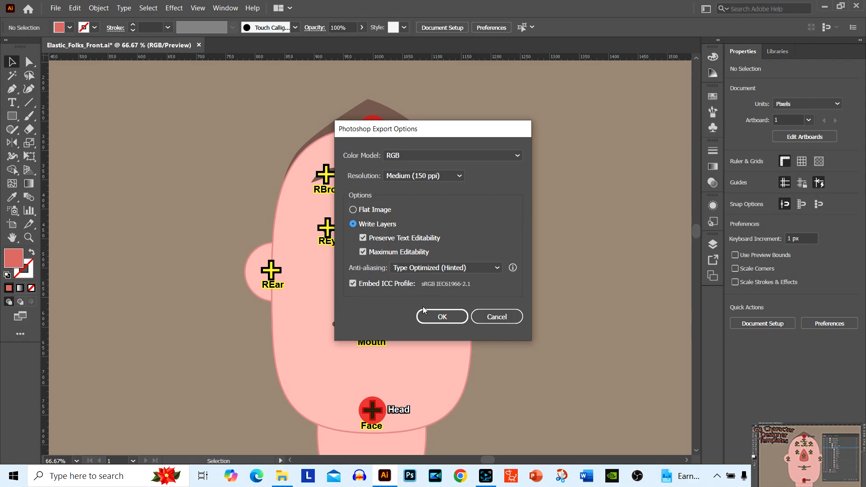
left_click(455, 321)
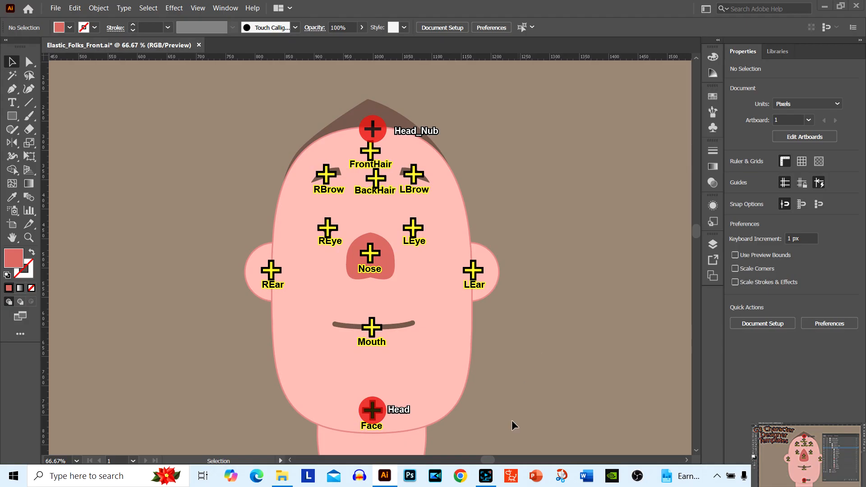
Launch Cartoon Animator 4, dismiss its start-up window and reduce the program to a smaller floating window
left_click(511, 478)
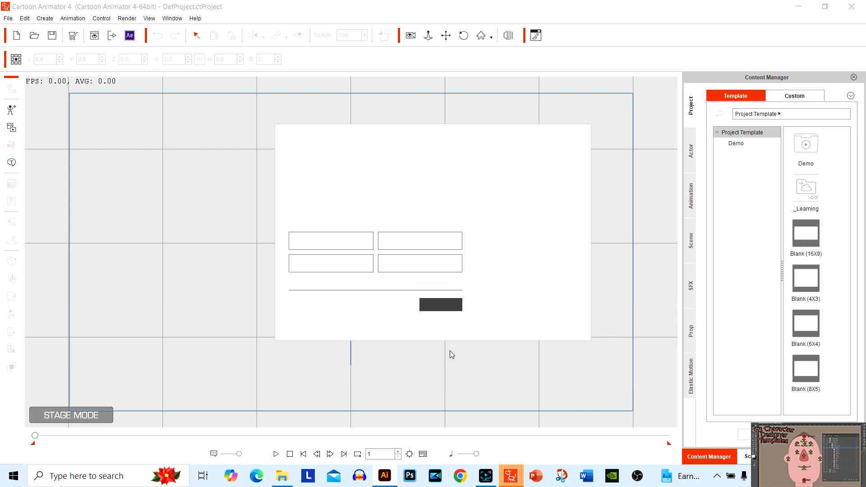
left_click(433, 305)
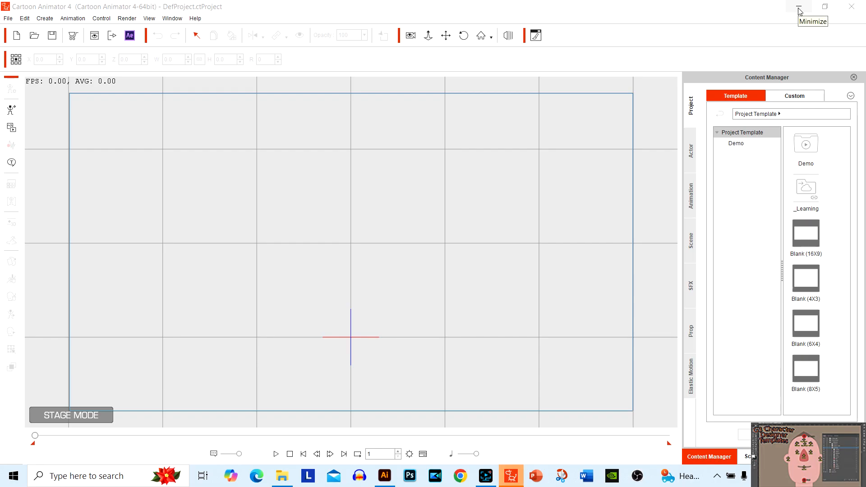
left_click(832, 10)
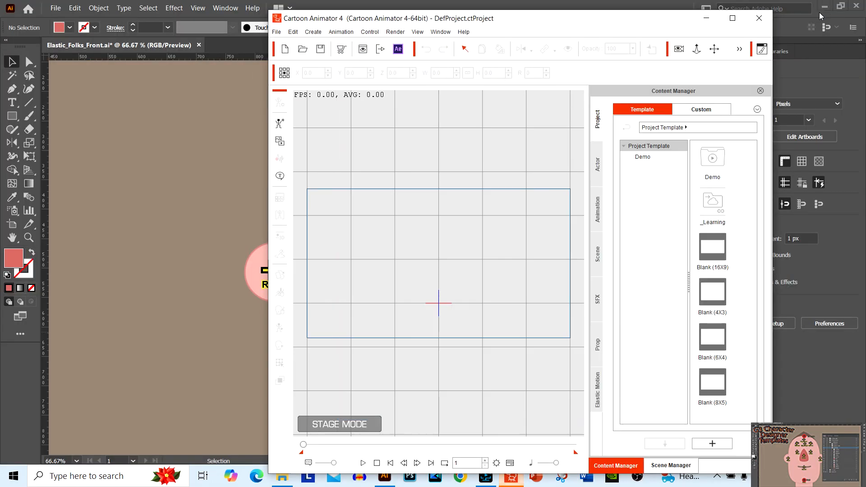
Close Illustrator without saving changes to Elastic_Folks_Front.ai, and close the G3 Character Templates folder window
left_click(860, 8)
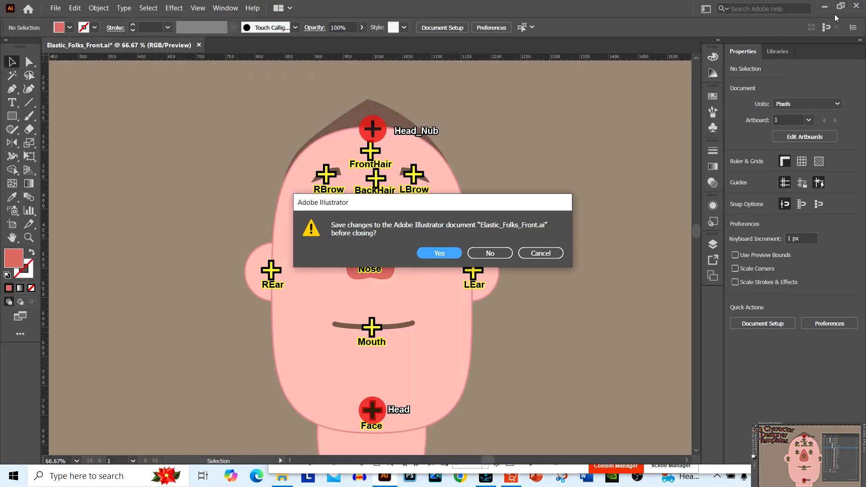
left_click(495, 253)
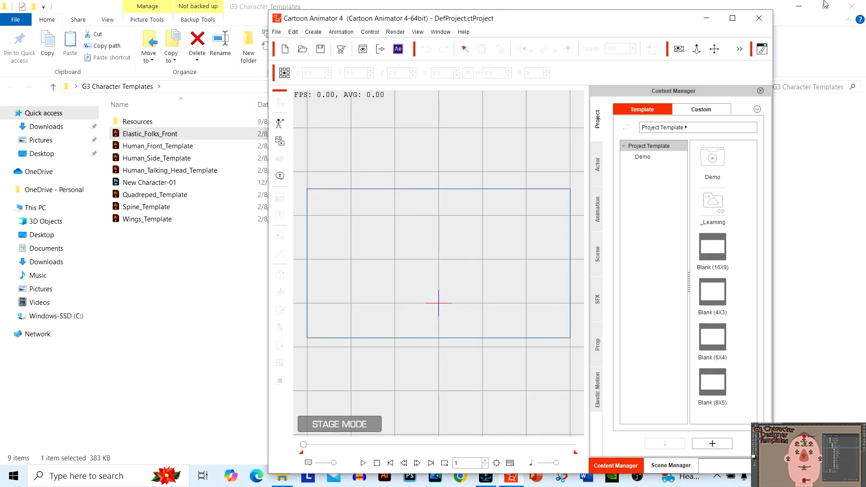
left_click(852, 6)
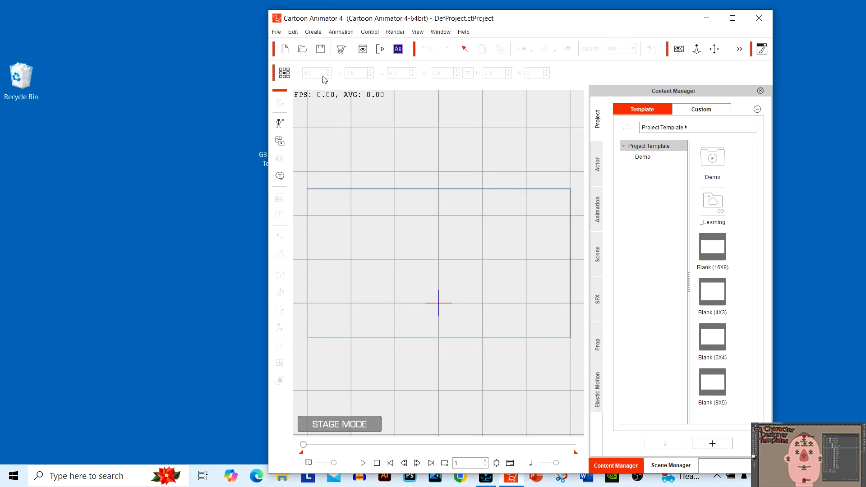
Move the Cartoon Animator window aside, open the G3 Character Templates folder from the desktop and select the New Character-01 file
left_click_drag(531, 25, 592, 25)
left_click(183, 196)
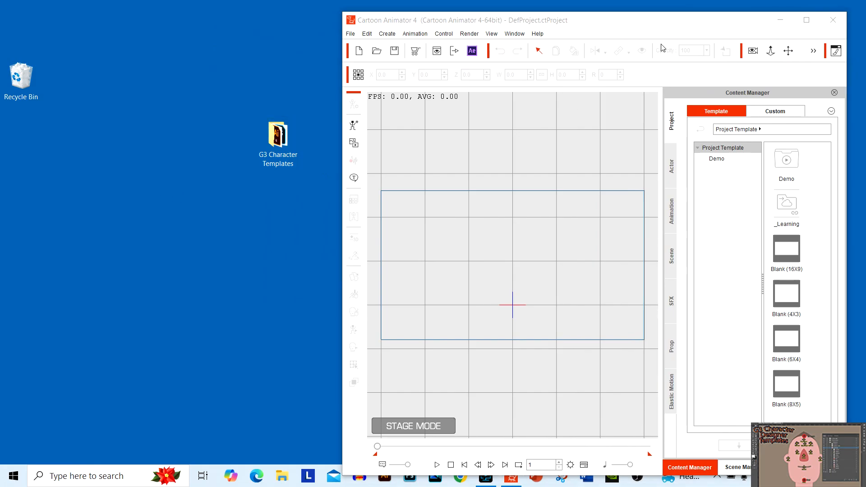
double_click(278, 146)
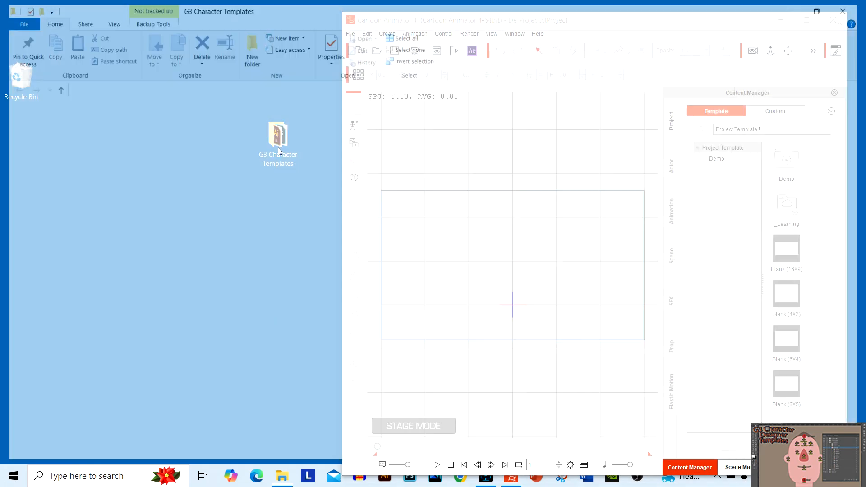
left_click(183, 185)
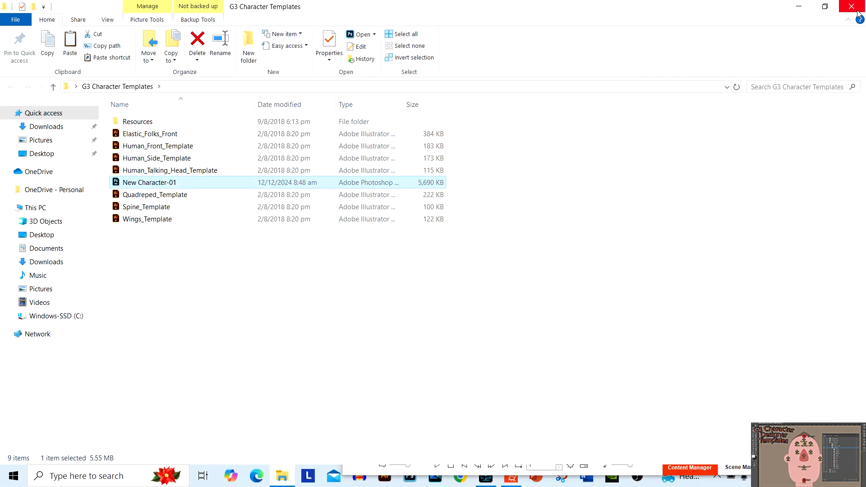
Minimize the folder window, import the New Character-01 PSD from the desktop into the Cartoon Animator stage and maximize the program
left_click(800, 8)
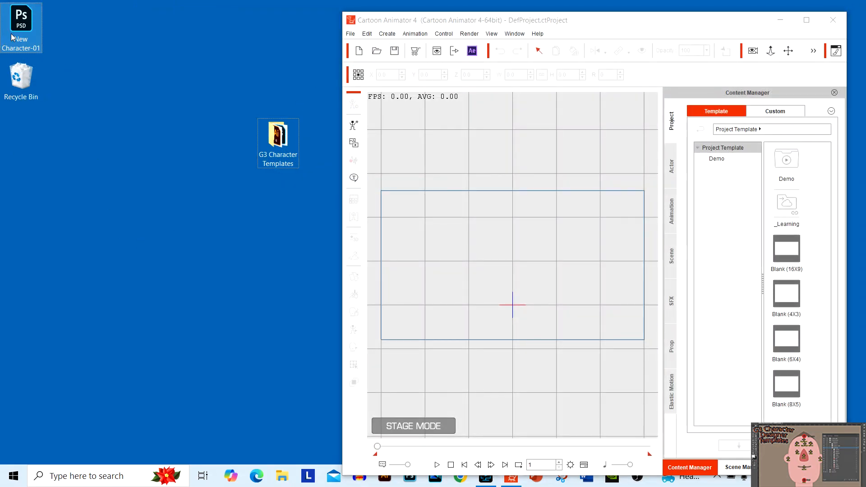
left_click_drag(20, 20, 551, 291)
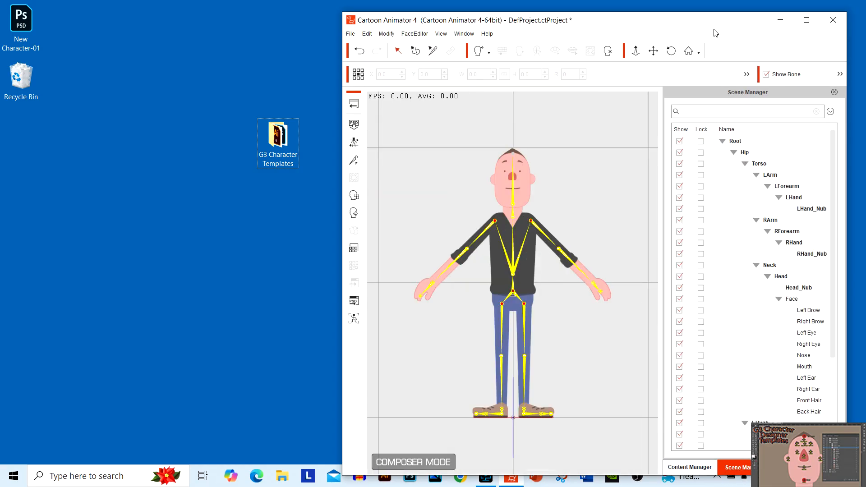
left_click(807, 19)
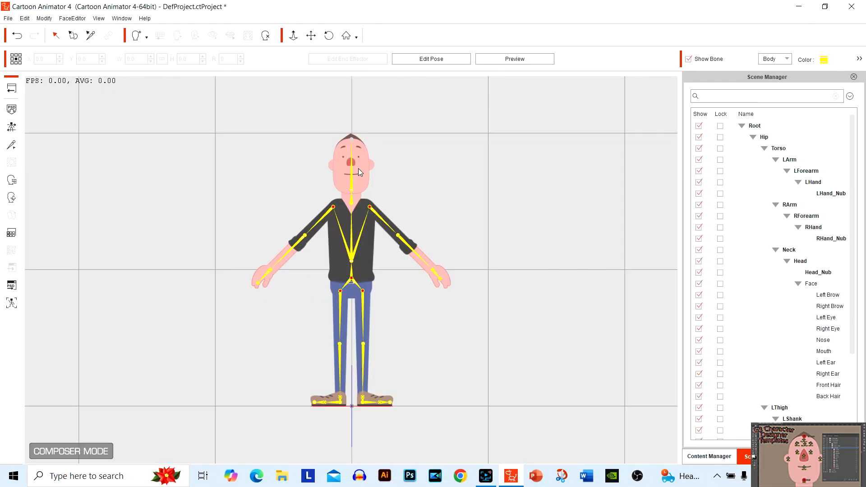
Examine the imported character's body bones and its head up close, including the eyes, mouth and customised nose
scroll(353, 206, "up", 3)
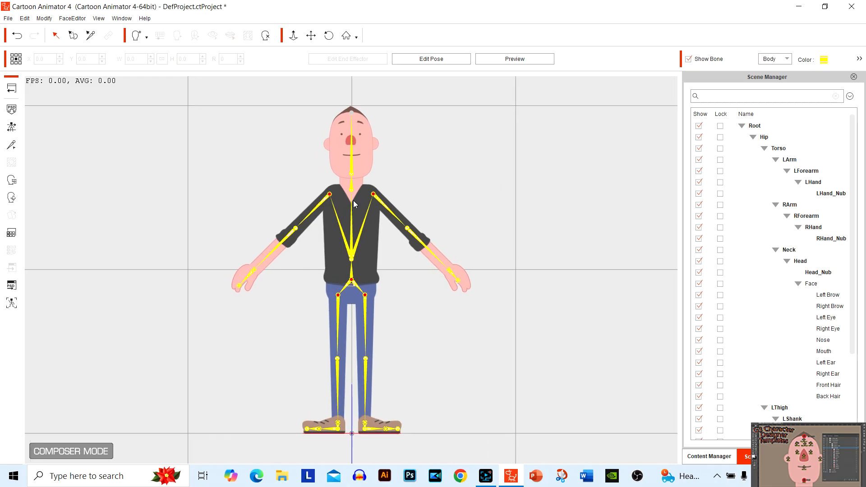
scroll(352, 201, "up", 3)
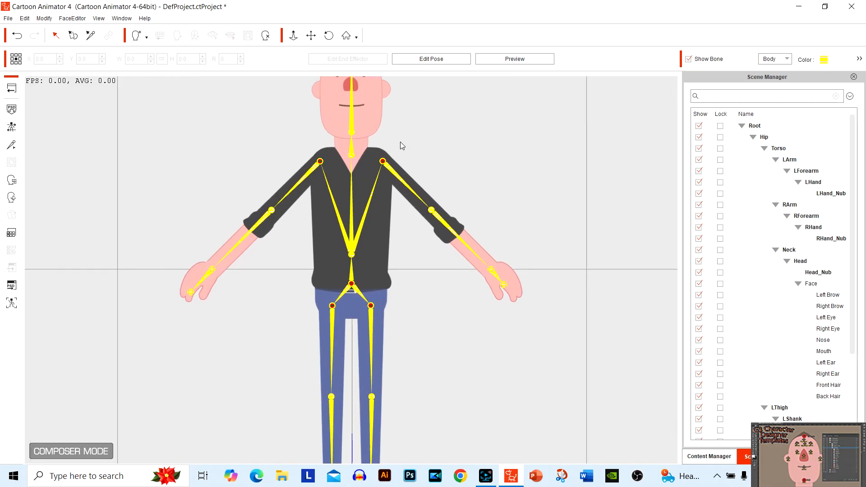
scroll(358, 145, "up", 2)
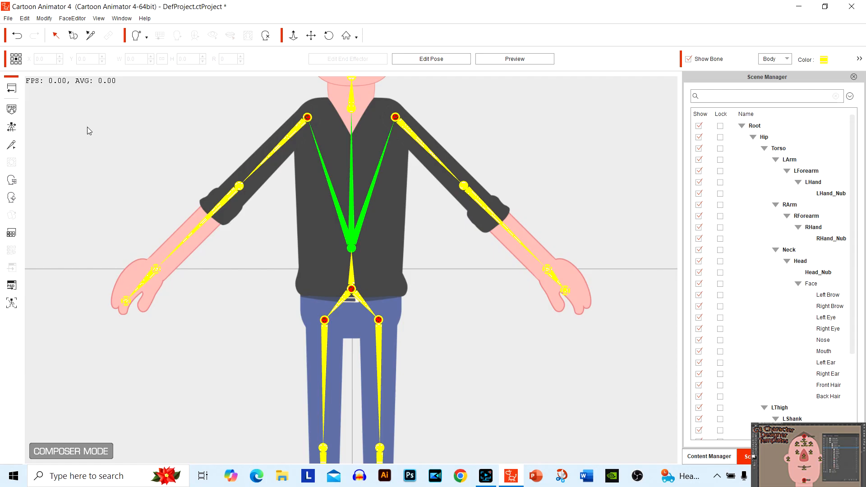
left_click(311, 35)
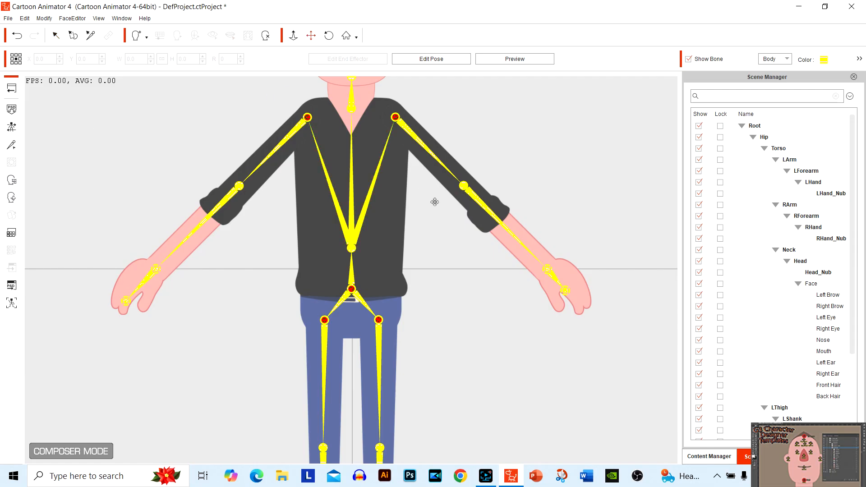
scroll(454, 217, "up", 1)
left_click_drag(465, 230, 456, 347)
scroll(433, 296, "up", 5)
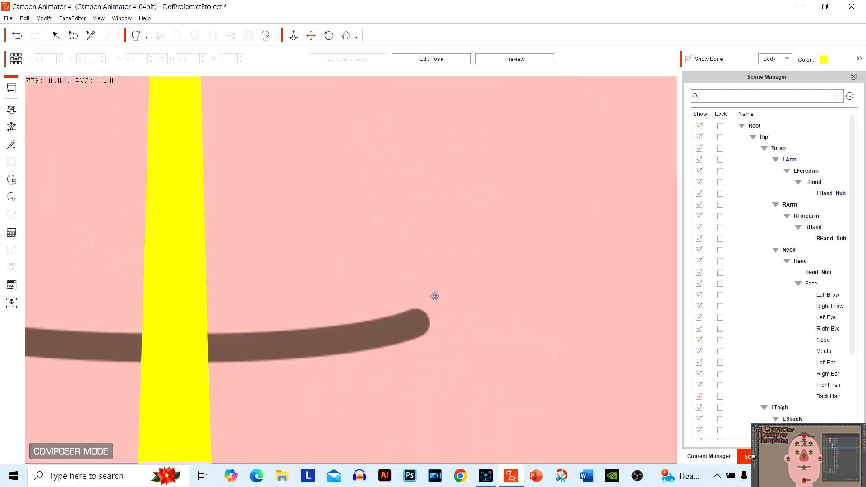
scroll(396, 285, "down", 4)
scroll(523, 282, "up", 1)
left_click_drag(524, 282, 580, 377)
scroll(591, 360, "down", 2)
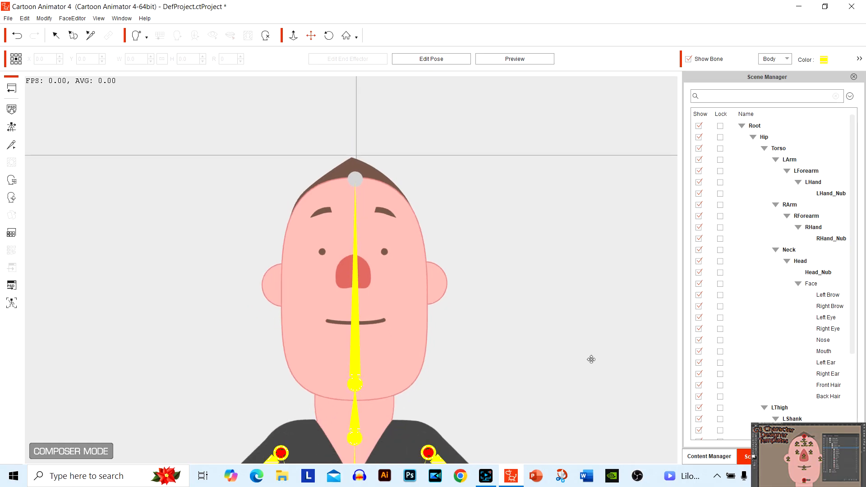